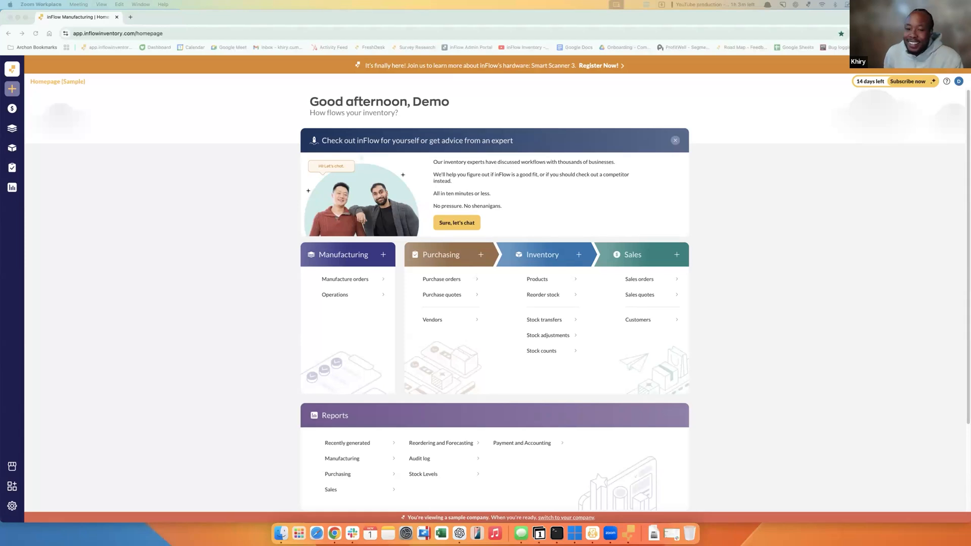
{"action": "scroll", "coordinate": [798, 322], "scroll_direction": "down", "scroll_amount": 2}
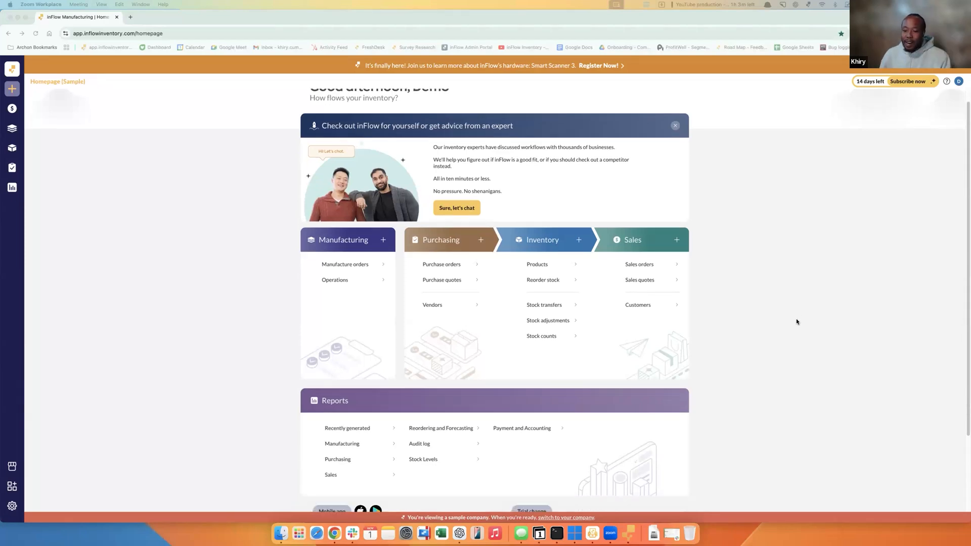
{"action": "scroll", "coordinate": [743, 334], "scroll_direction": "up", "scroll_amount": 2}
{"action": "scroll", "coordinate": [238, 360], "scroll_direction": "down", "scroll_amount": 4}
{"action": "scroll", "coordinate": [240, 357], "scroll_direction": "up", "scroll_amount": 3}
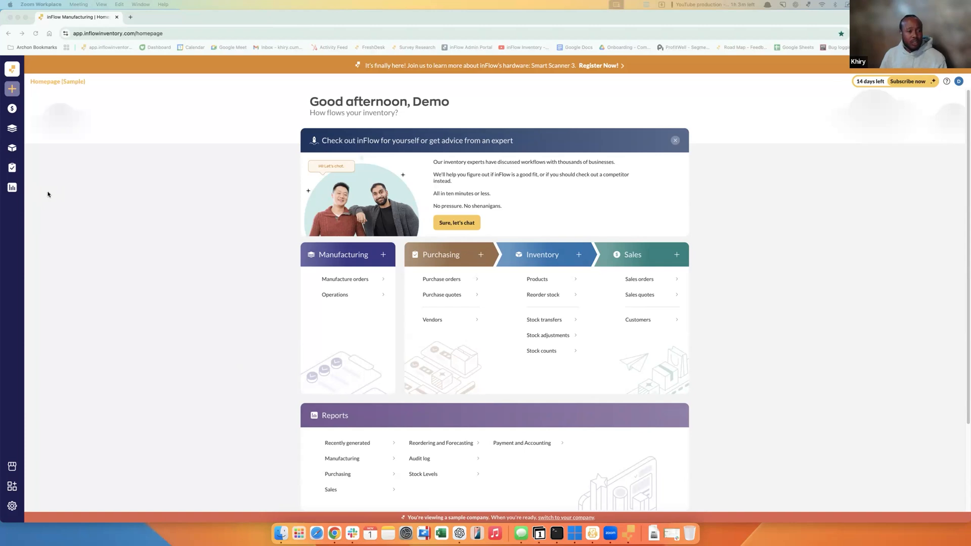
- Open the reports page and show the Sales report category
{"action": "left_click", "coordinate": [13, 189]}
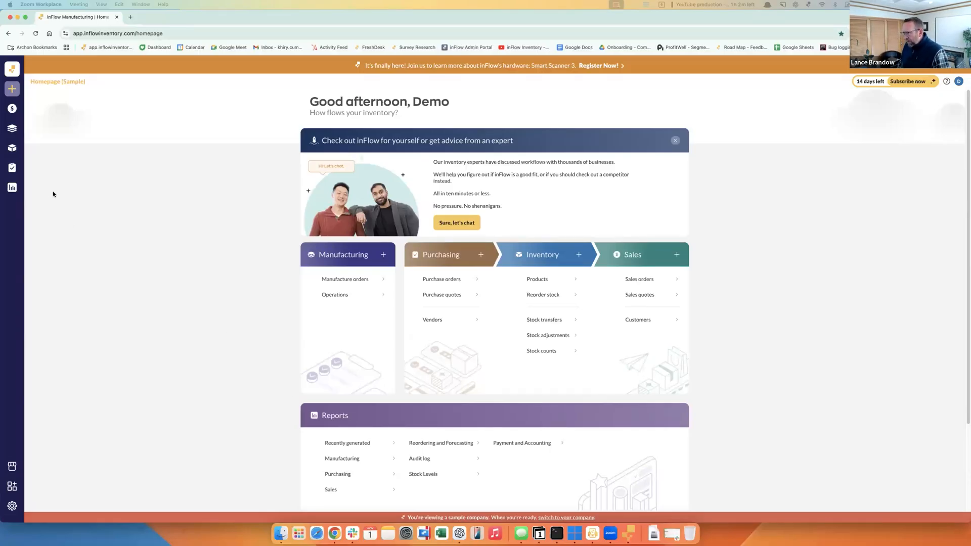
{"action": "left_click", "coordinate": [16, 189]}
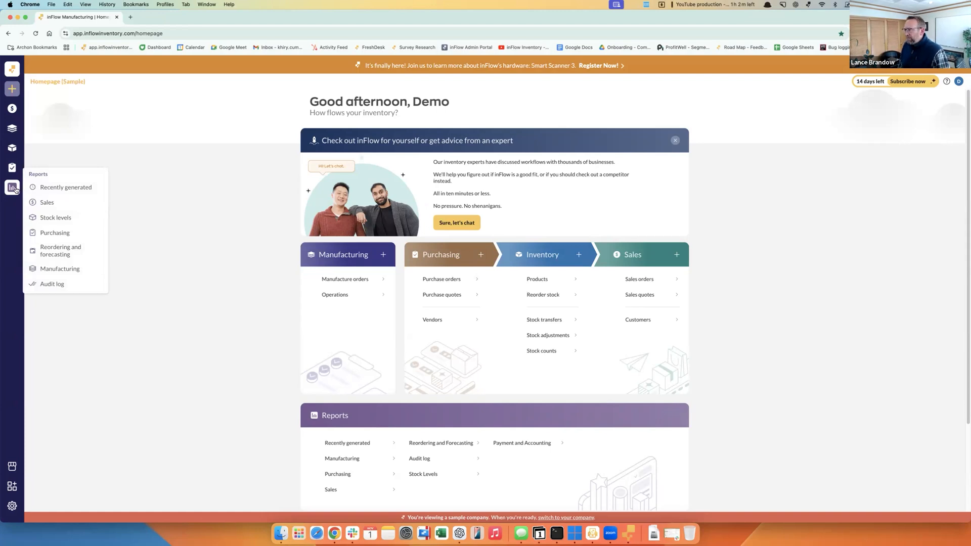
{"action": "left_click", "coordinate": [16, 189]}
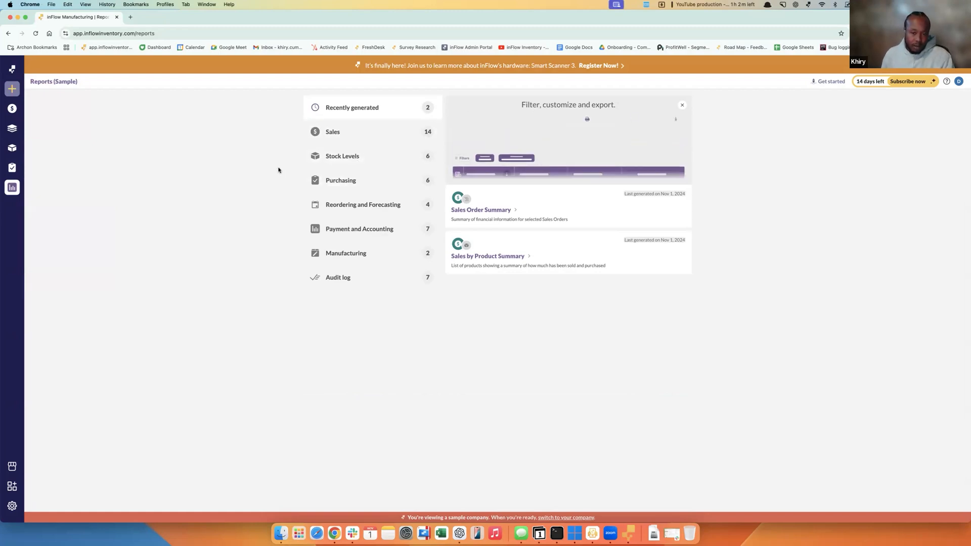
{"action": "left_click", "coordinate": [338, 138]}
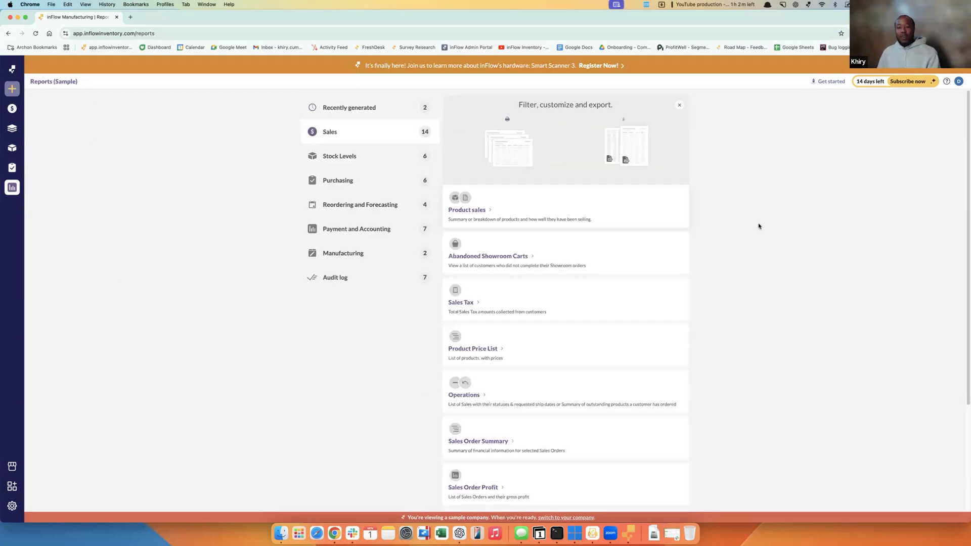
- Look through the available sales reports and the summary and details options of the Product sales report
{"action": "scroll", "coordinate": [757, 223], "scroll_direction": "down", "scroll_amount": 2}
{"action": "scroll", "coordinate": [755, 224], "scroll_direction": "down", "scroll_amount": 1}
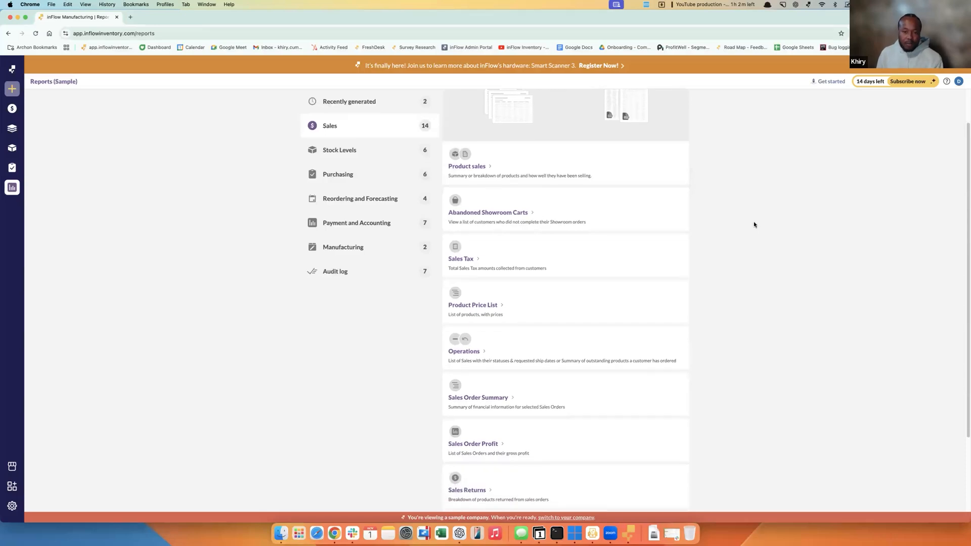
{"action": "scroll", "coordinate": [754, 224], "scroll_direction": "down", "scroll_amount": 5}
{"action": "scroll", "coordinate": [753, 226], "scroll_direction": "down", "scroll_amount": 4}
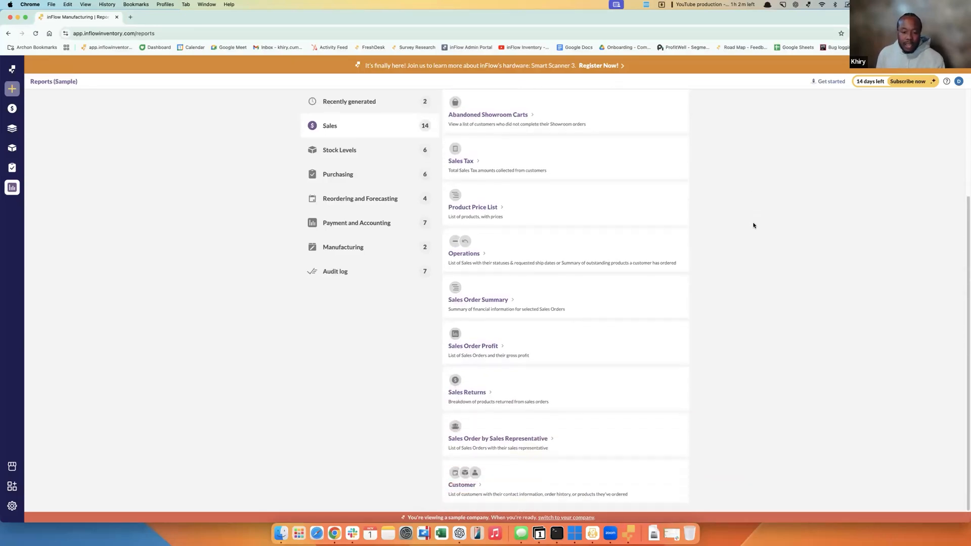
{"action": "scroll", "coordinate": [755, 217], "scroll_direction": "up", "scroll_amount": 8}
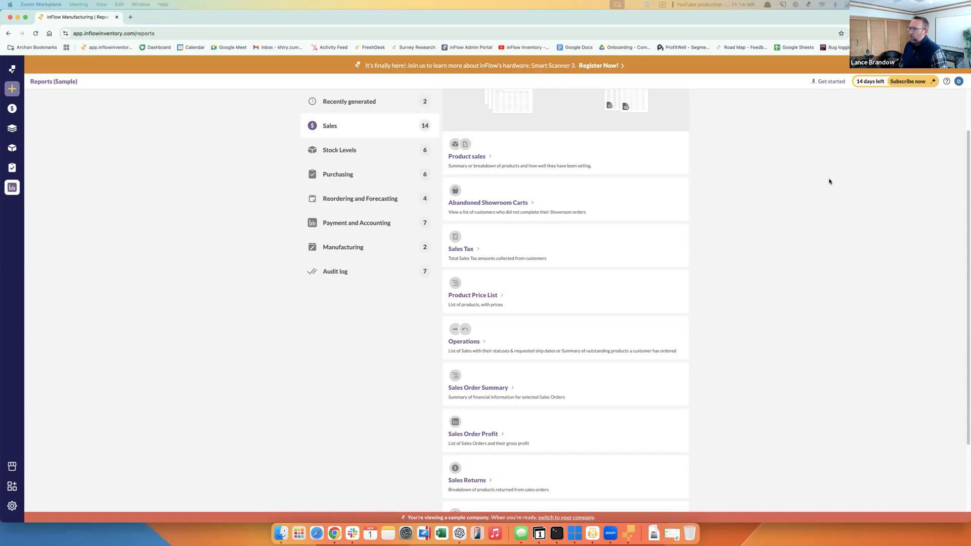
{"action": "left_click", "coordinate": [484, 159]}
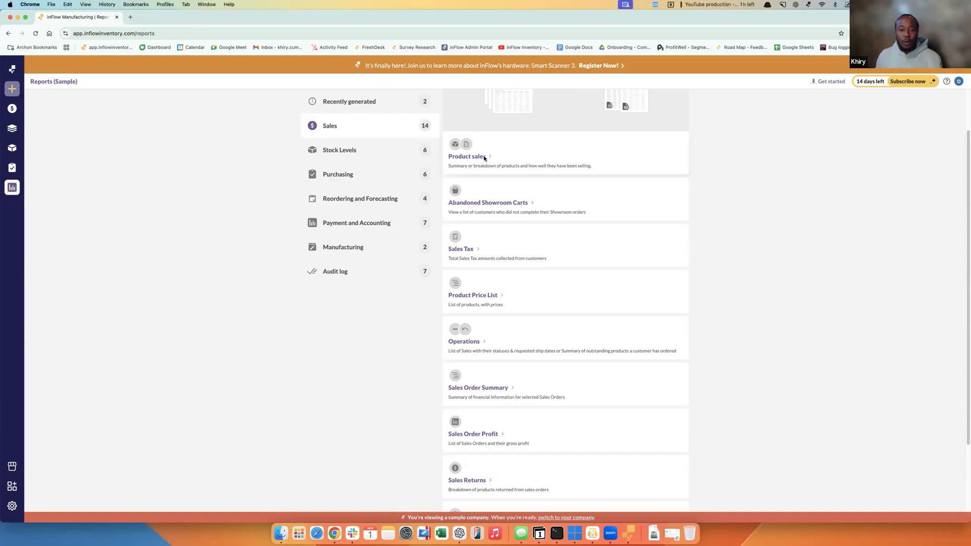
{"action": "left_click", "coordinate": [483, 158]}
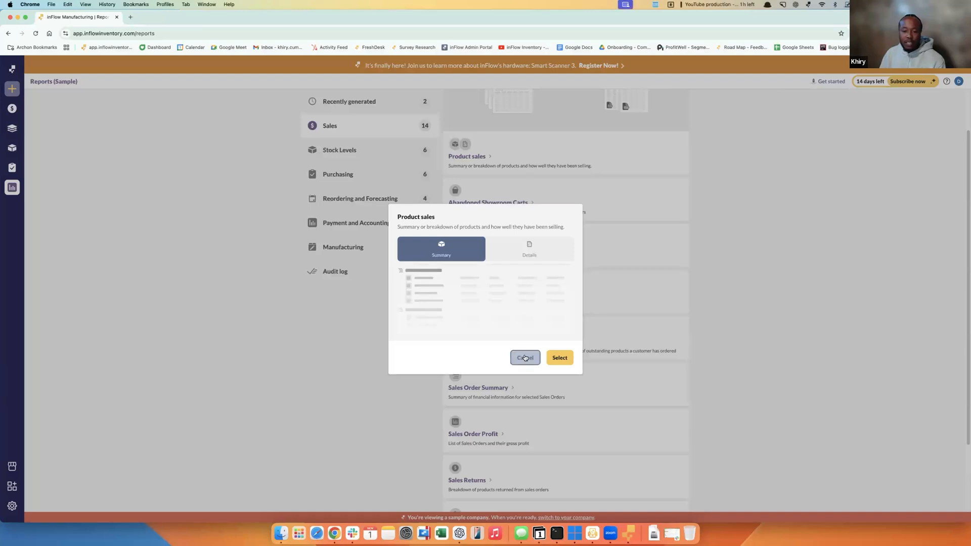
{"action": "left_click", "coordinate": [525, 358]}
{"action": "left_click", "coordinate": [498, 167]}
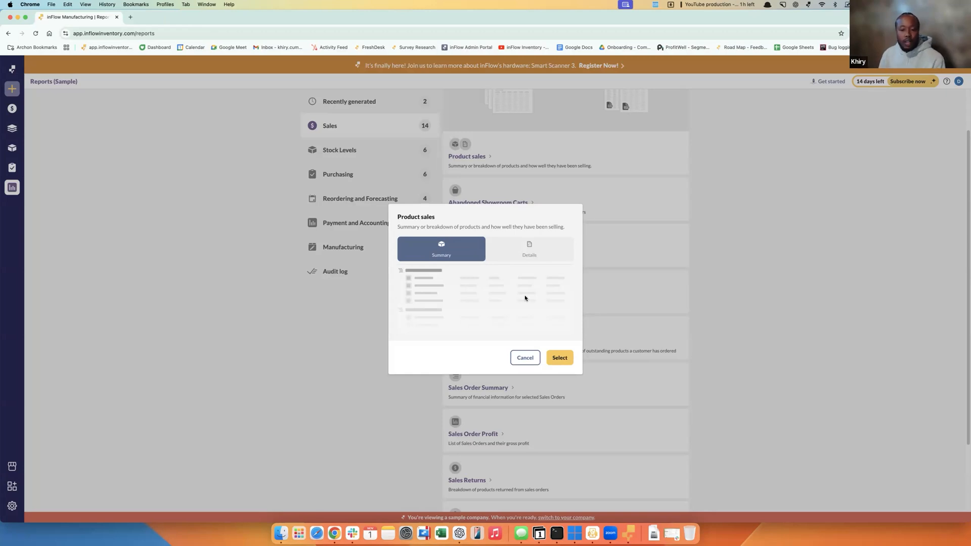
{"action": "left_click", "coordinate": [524, 358]}
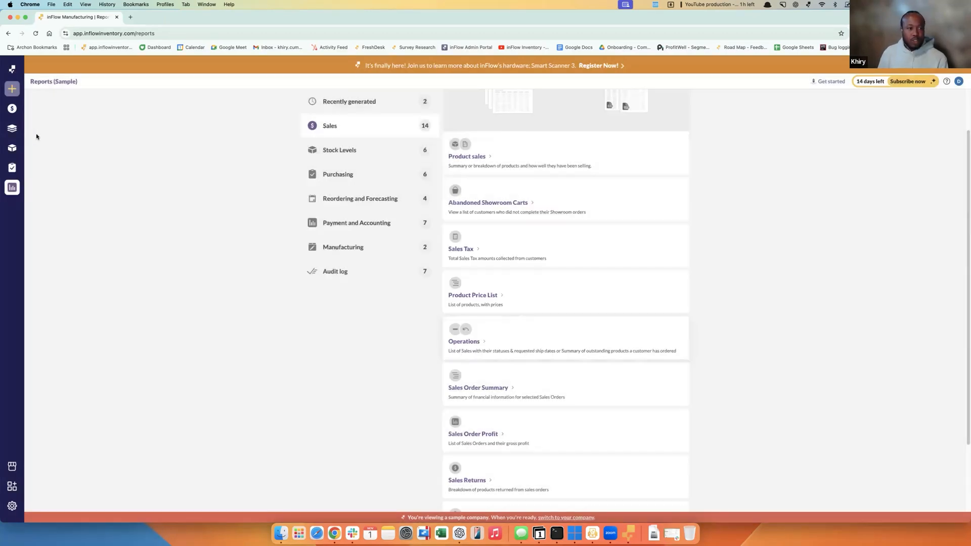
- View the ¾” Gates Valve - Brass product record and its quantity breakdown
{"action": "mouse_move", "coordinate": [16, 150]}
{"action": "left_click", "coordinate": [48, 146]}
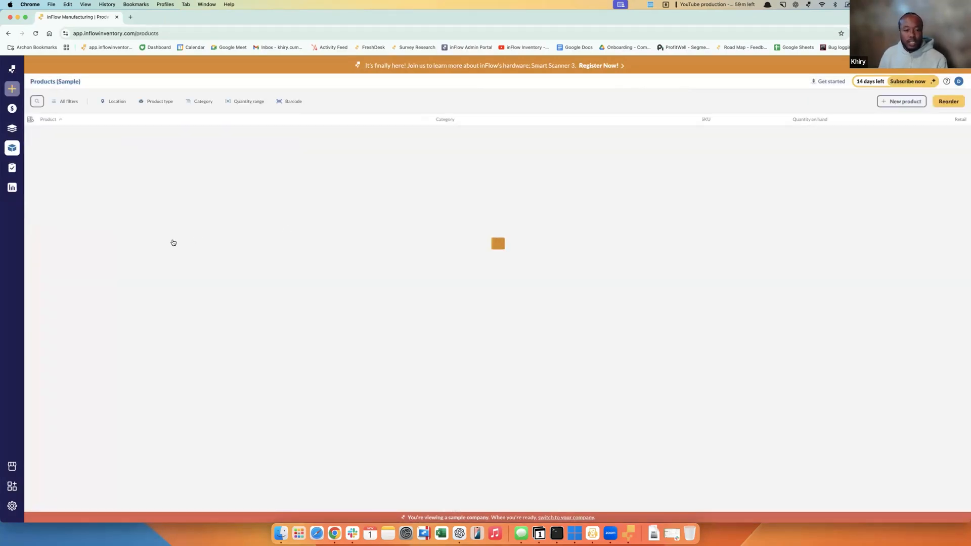
{"action": "left_click", "coordinate": [283, 243]}
{"action": "scroll", "coordinate": [446, 434], "scroll_direction": "down", "scroll_amount": 1}
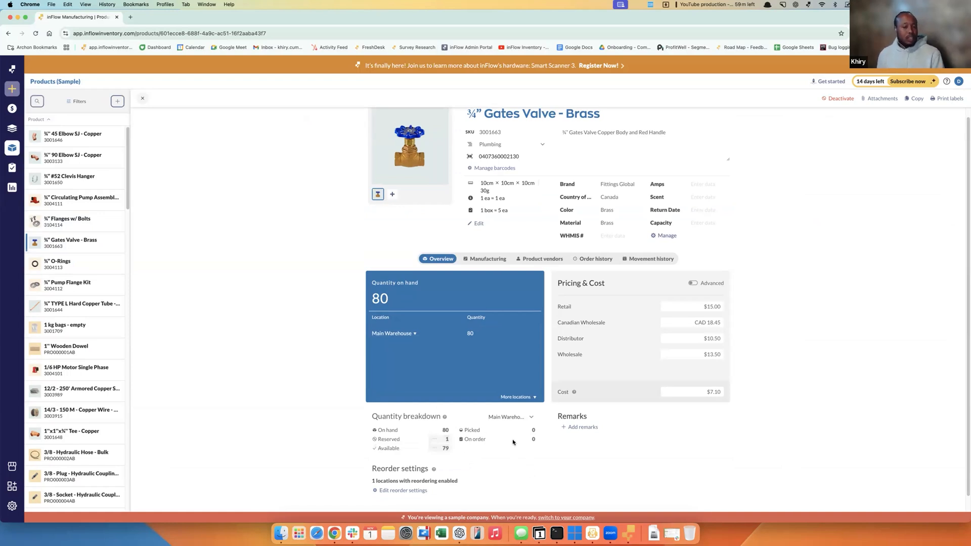
{"action": "mouse_move", "coordinate": [443, 452]}
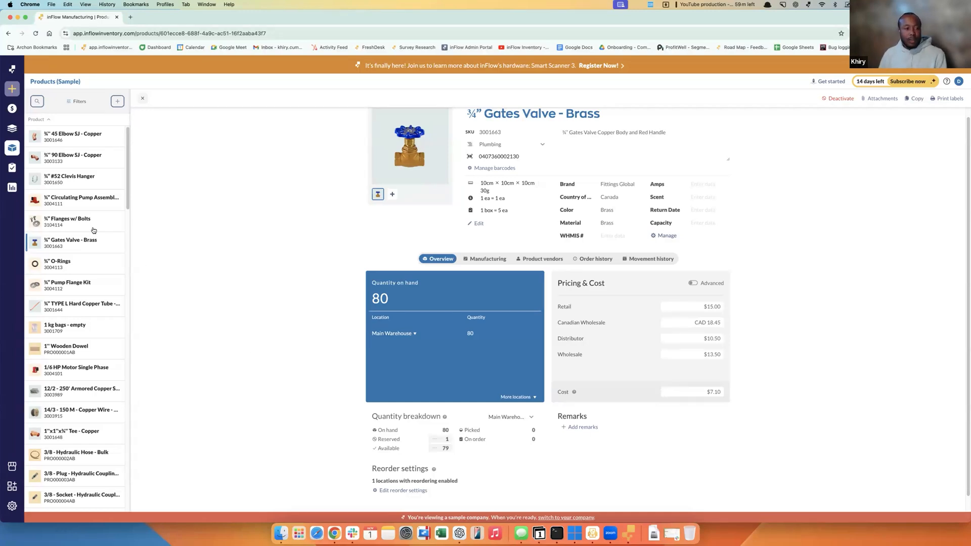
- Open the Sales by Product Summary report and look through the categories in its product filter
{"action": "left_click", "coordinate": [12, 187]}
{"action": "left_click", "coordinate": [572, 360]}
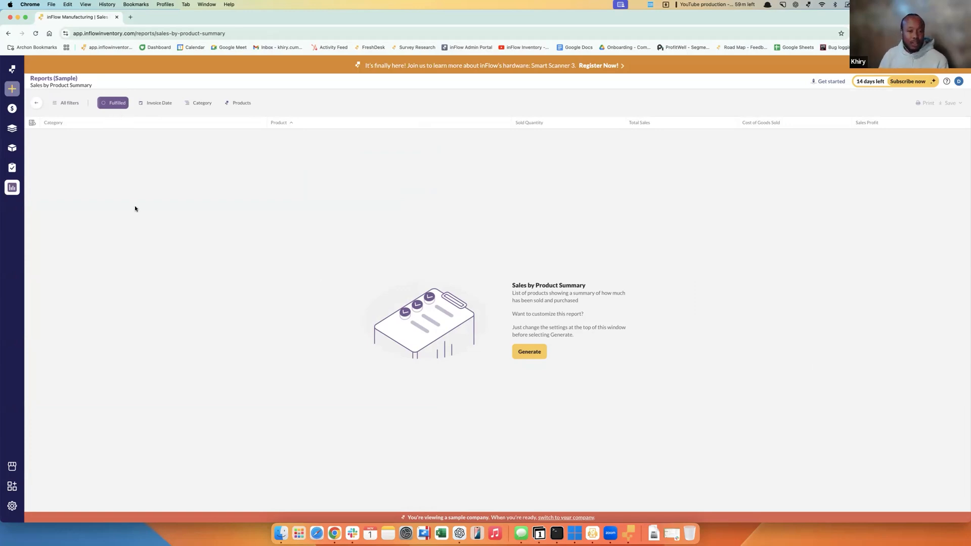
{"action": "left_click", "coordinate": [239, 103]}
{"action": "scroll", "coordinate": [274, 184], "scroll_direction": "down", "scroll_amount": 3}
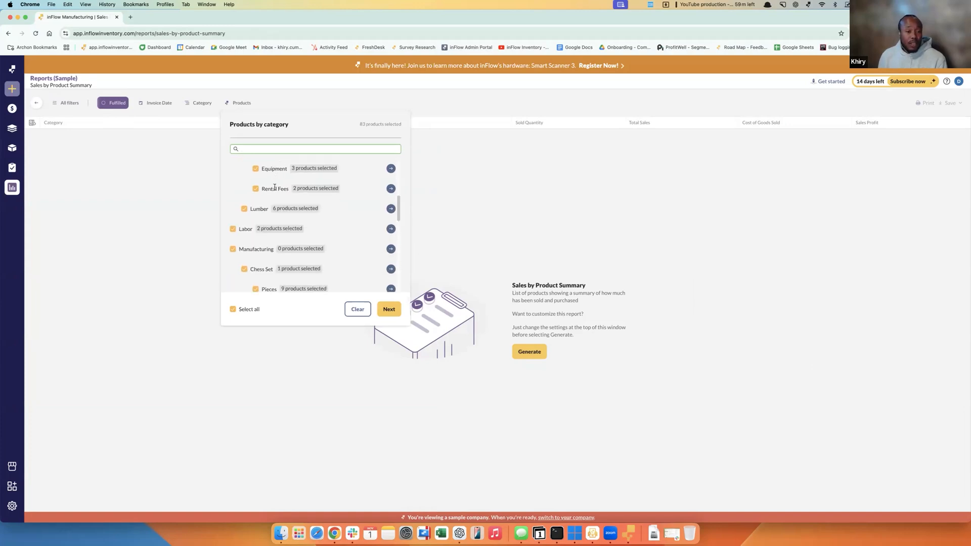
{"action": "scroll", "coordinate": [274, 189], "scroll_direction": "down", "scroll_amount": 10}
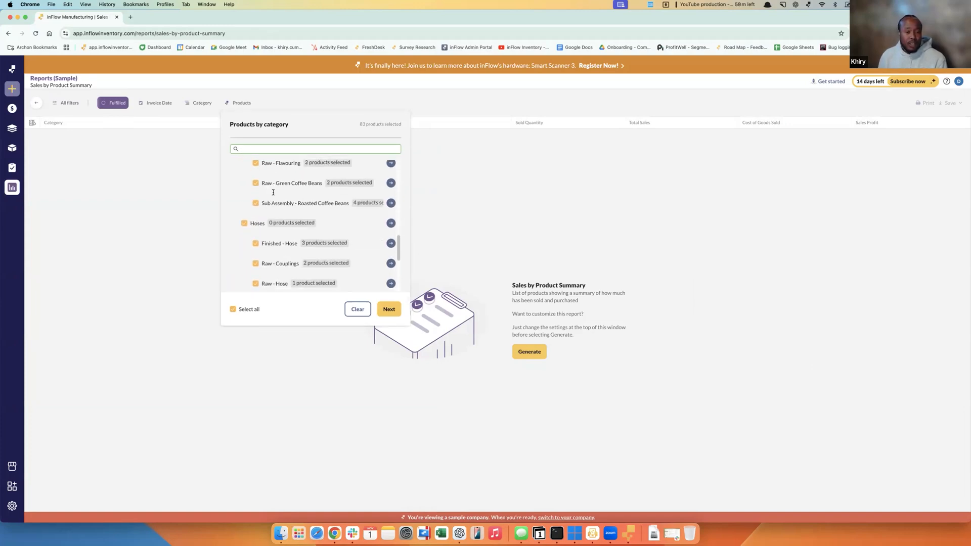
- Clear the product filter, select only the Finished - Pump Assemblies product and the Electrical category, and check the Electrical products
{"action": "left_click", "coordinate": [233, 309]}
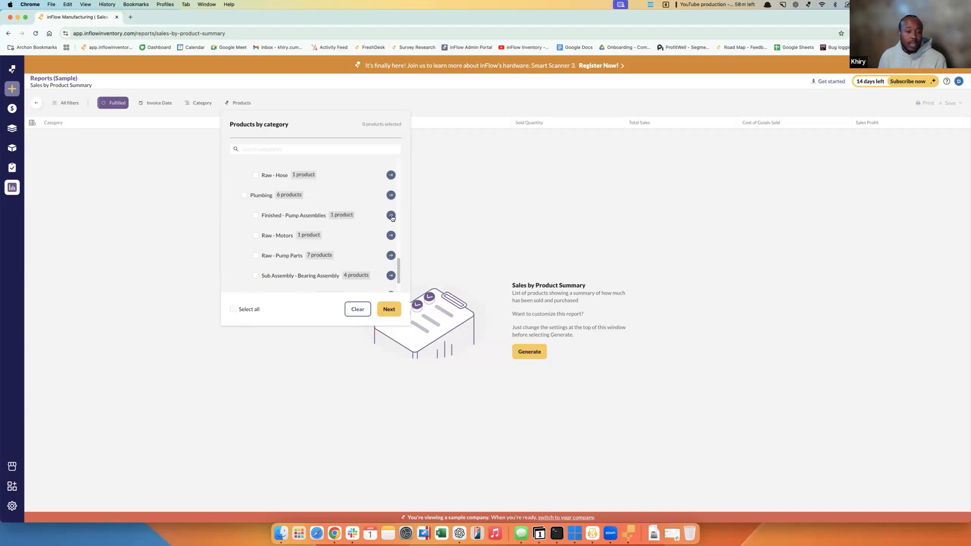
{"action": "left_click", "coordinate": [391, 215]}
{"action": "left_click", "coordinate": [233, 196]}
{"action": "left_click", "coordinate": [234, 124]}
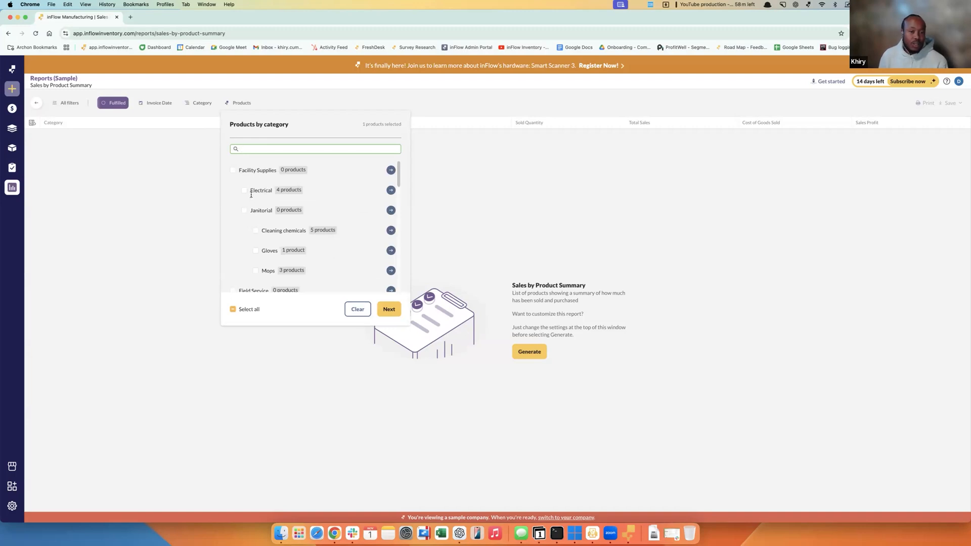
{"action": "left_click", "coordinate": [244, 191]}
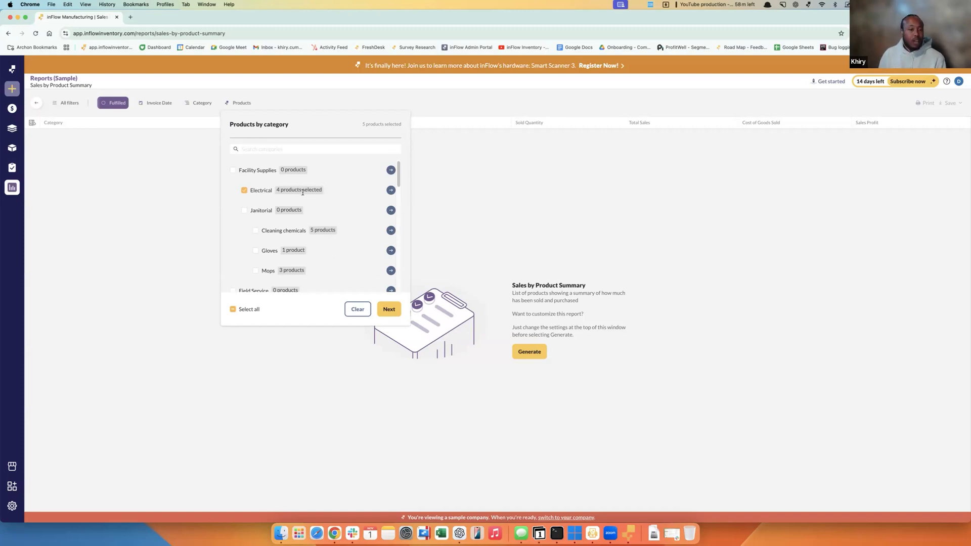
{"action": "left_click", "coordinate": [391, 190]}
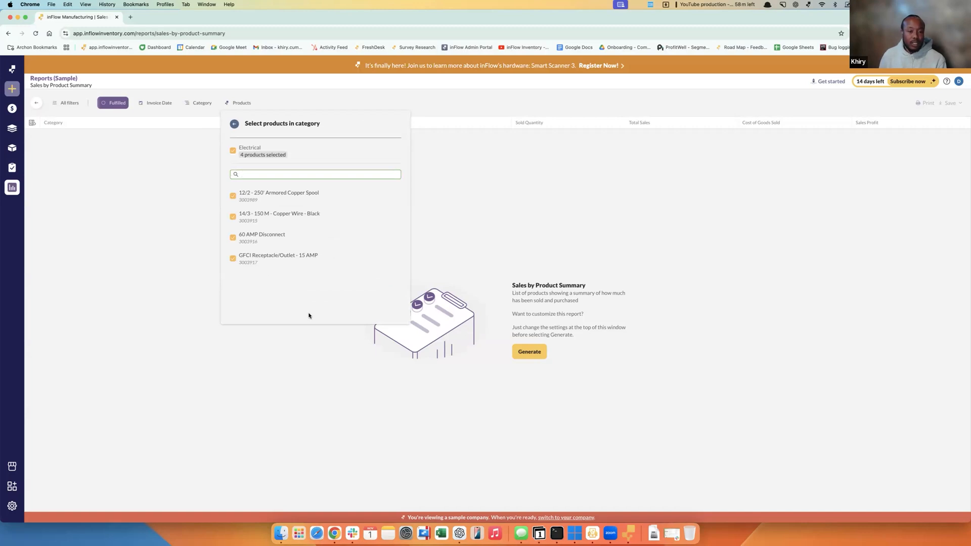
- Select all products in the filter again and generate the Sales by Product Summary report
{"action": "left_click", "coordinate": [234, 124]}
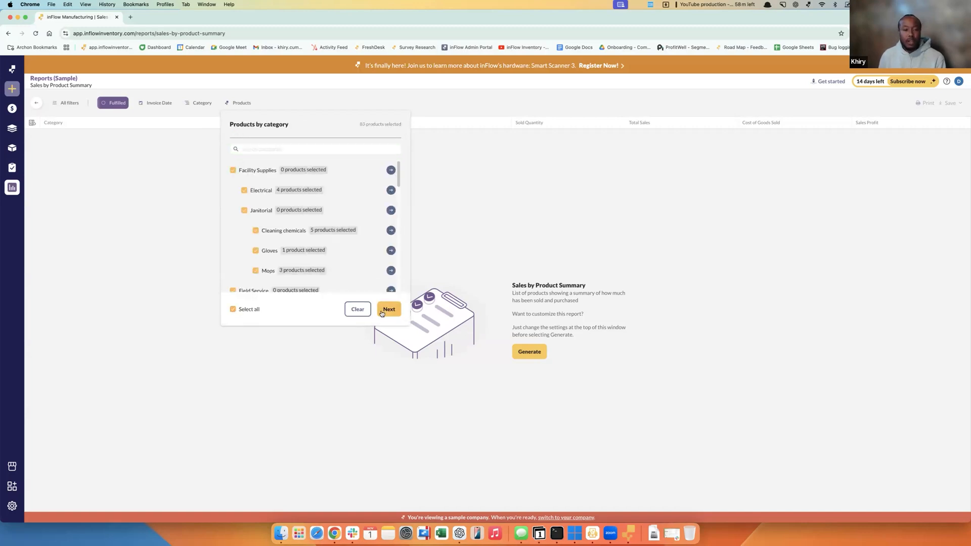
{"action": "left_click", "coordinate": [215, 229]}
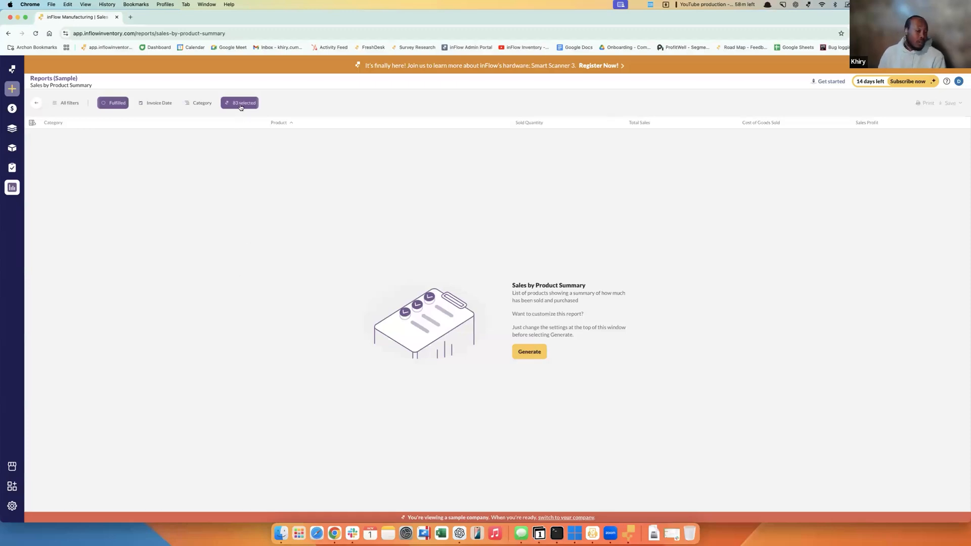
{"action": "left_click", "coordinate": [536, 353]}
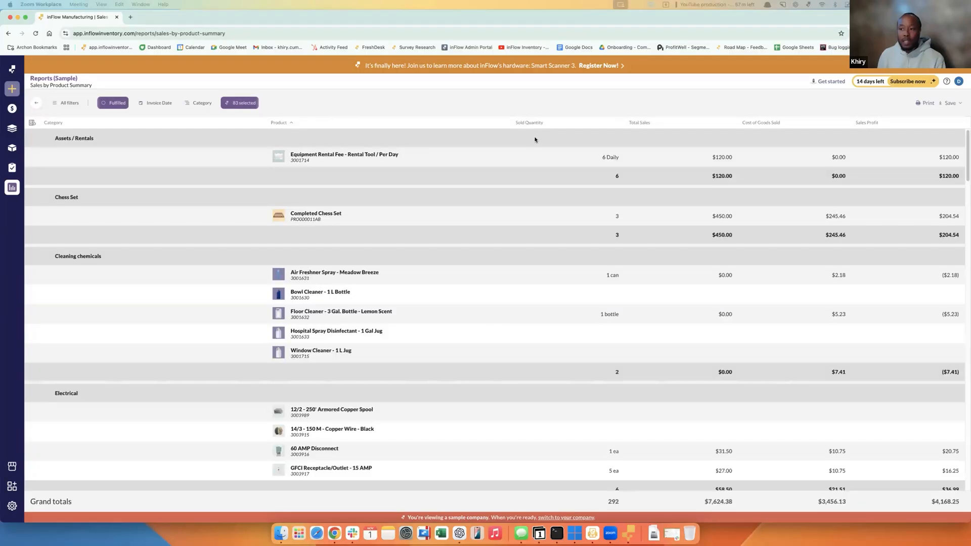
- Move the Sold Quantity column ahead of the Product column and regenerate the report
{"action": "left_click", "coordinate": [33, 124]}
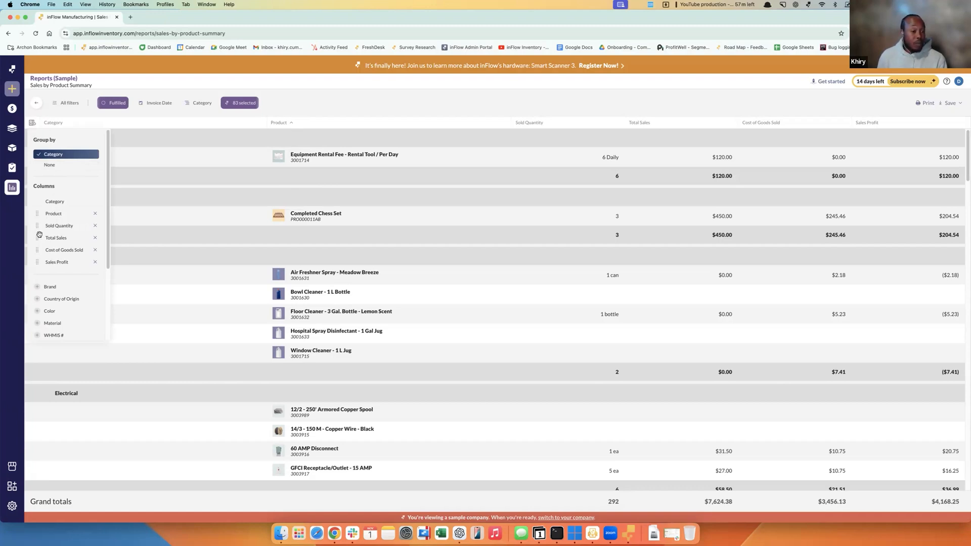
{"action": "left_click_drag", "start_coordinate": [36, 226], "coordinate": [39, 210]}
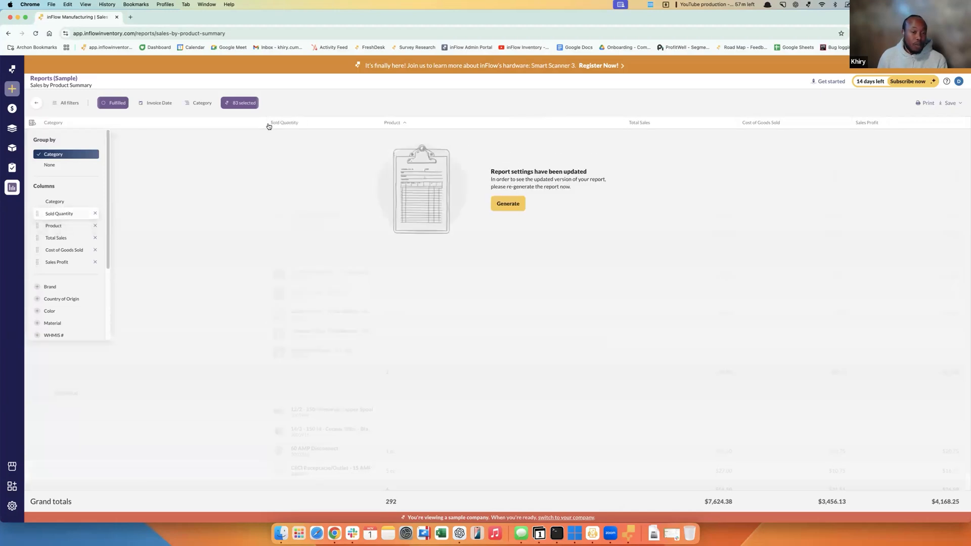
{"action": "left_click", "coordinate": [505, 202]}
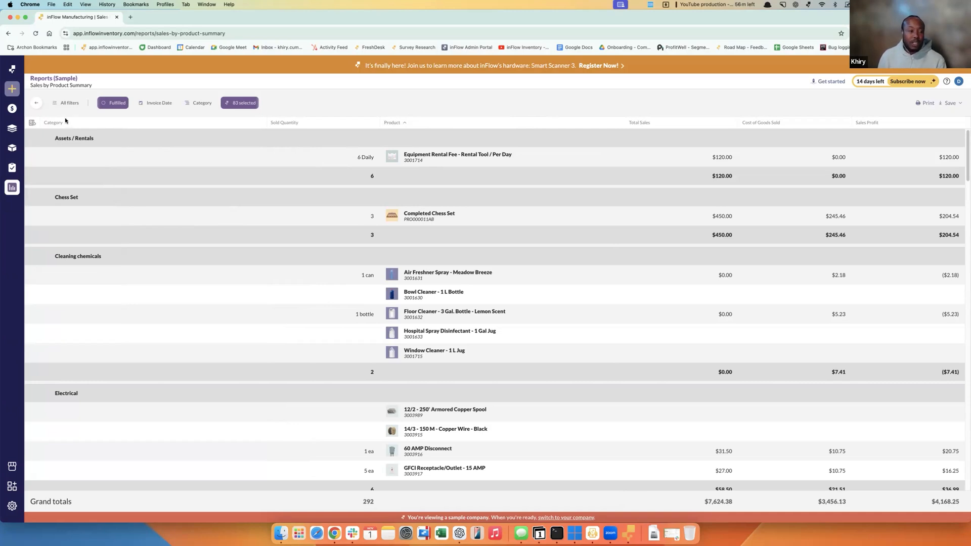
- Examine which additional columns can be added to the Sales by Product Summary report
{"action": "left_click", "coordinate": [31, 122]}
{"action": "scroll", "coordinate": [73, 270], "scroll_direction": "down", "scroll_amount": 5}
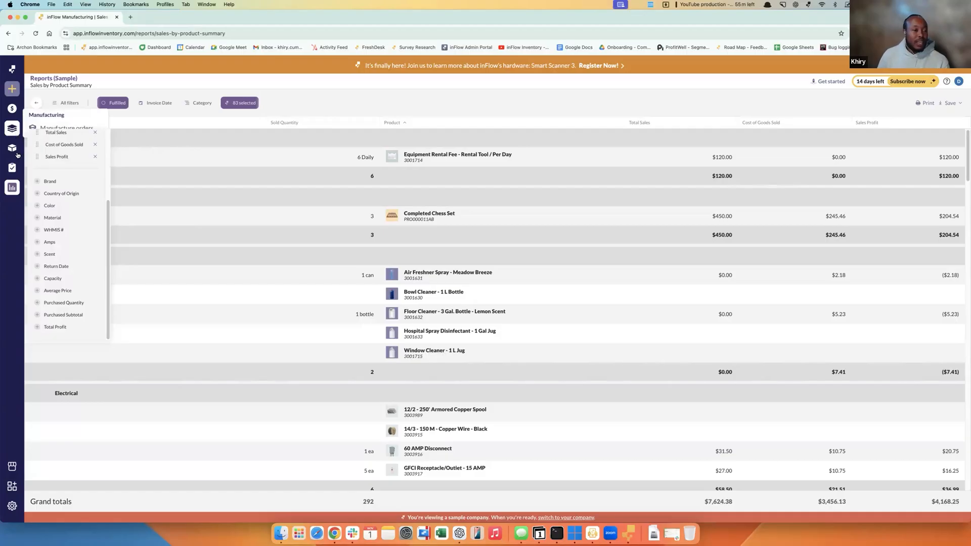
- Open the ¾” 45 Elbow SJ - Copper product record from the inventory products
{"action": "mouse_move", "coordinate": [16, 151]}
{"action": "left_click", "coordinate": [99, 148]}
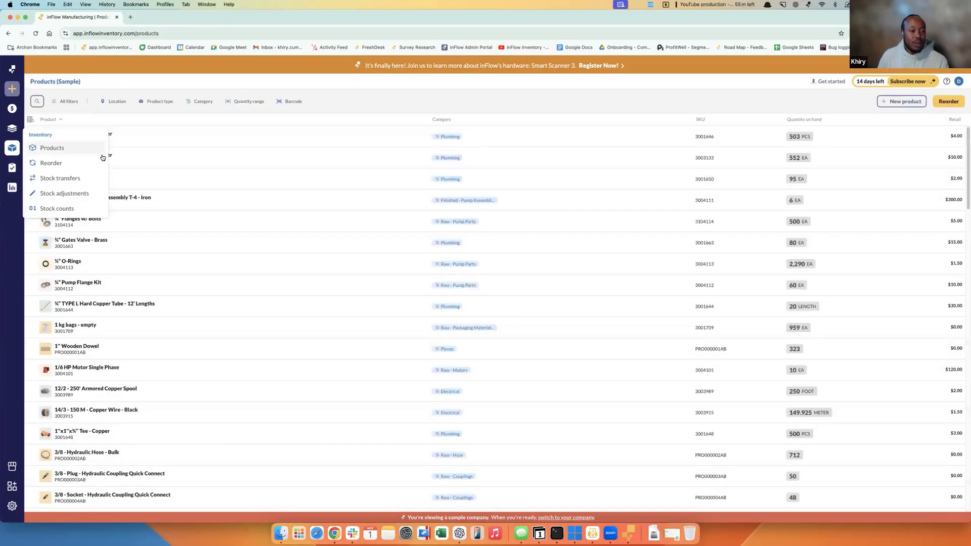
{"action": "left_click", "coordinate": [99, 147]}
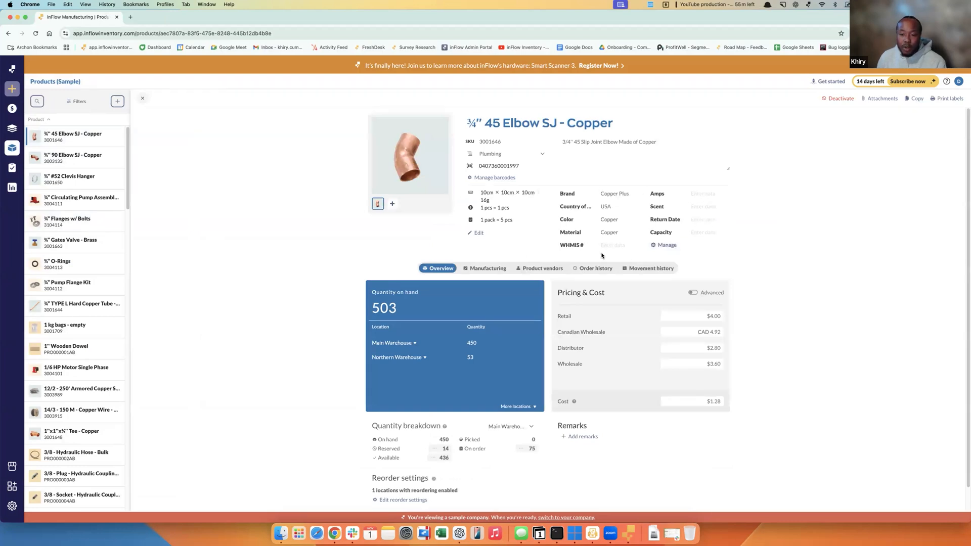
- Add a tenth product custom field named Make and save the custom field list
{"action": "left_click", "coordinate": [666, 246]}
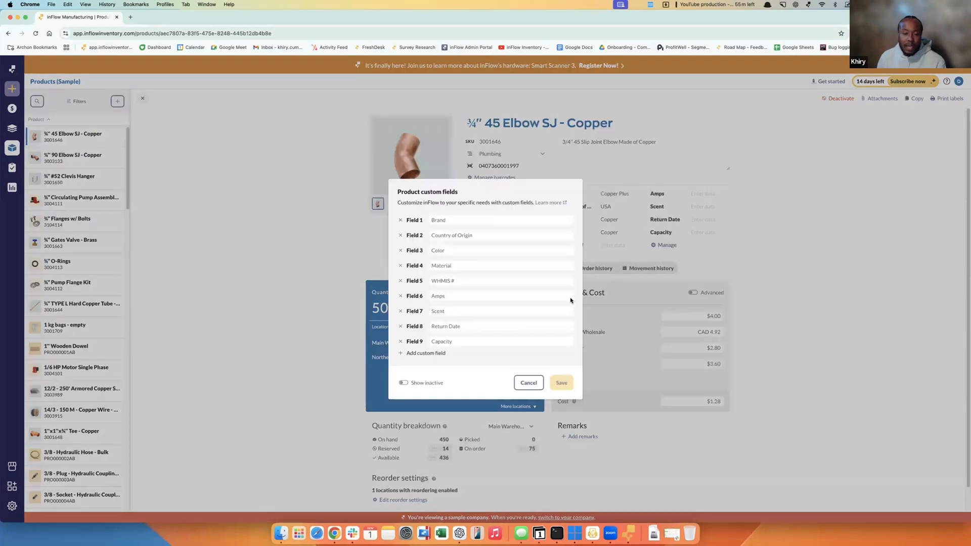
{"action": "left_click", "coordinate": [463, 353]}
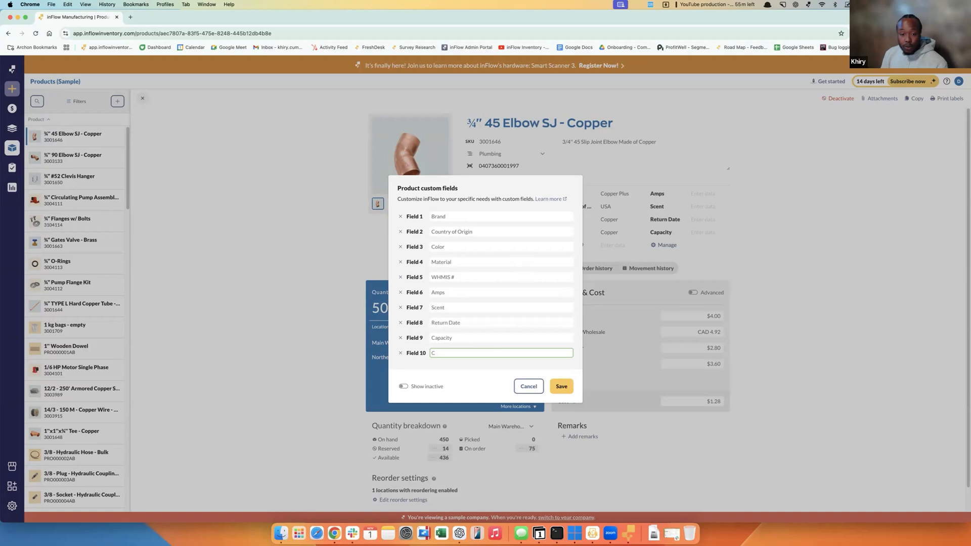
{"action": "type", "text": "Ma"}
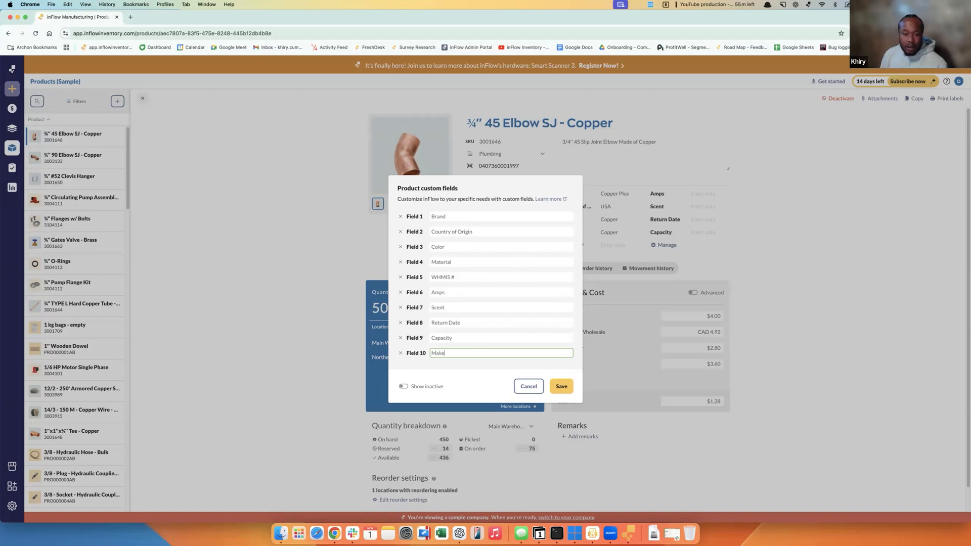
{"action": "type", "text": "ke"}
{"action": "left_click", "coordinate": [562, 386]}
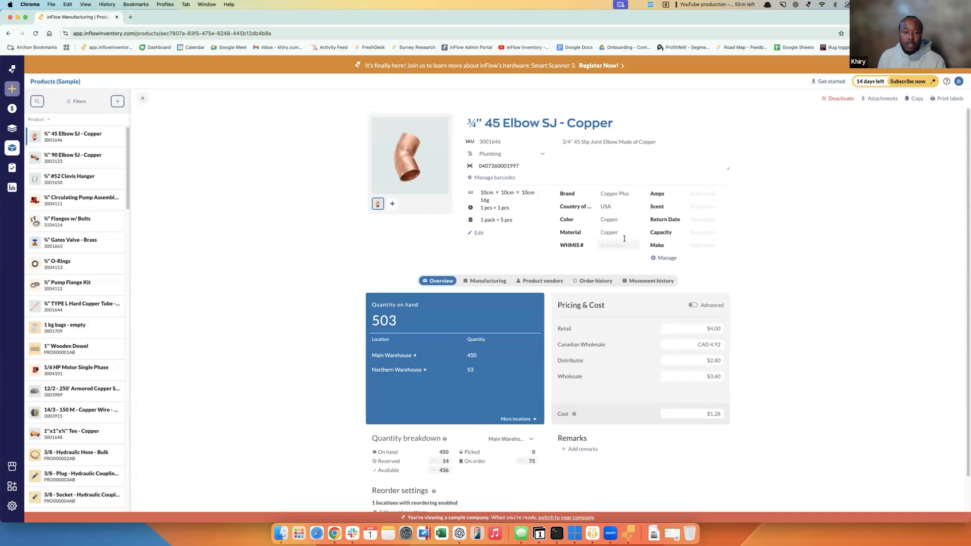
- Close the product record and open the summary version of the Product sales report
{"action": "left_click", "coordinate": [143, 99]}
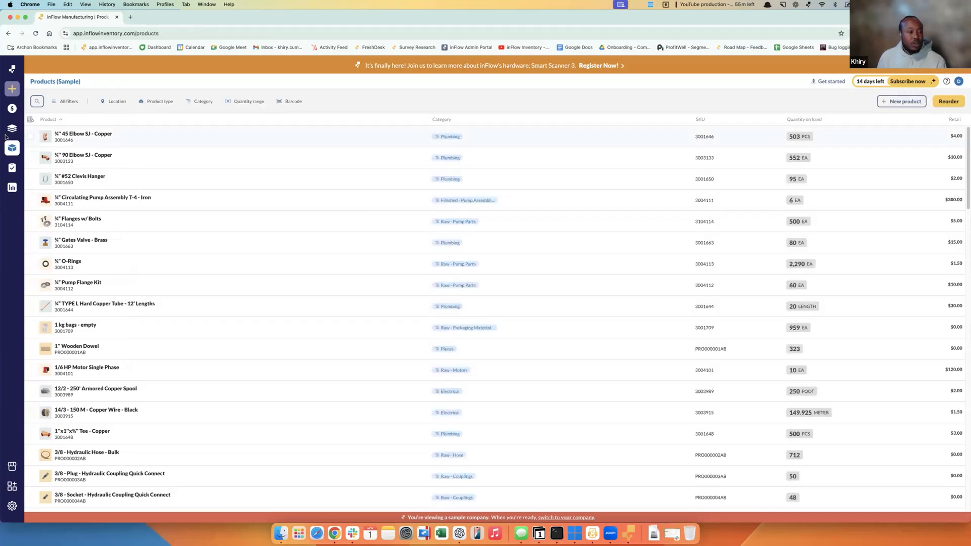
{"action": "mouse_move", "coordinate": [12, 187]}
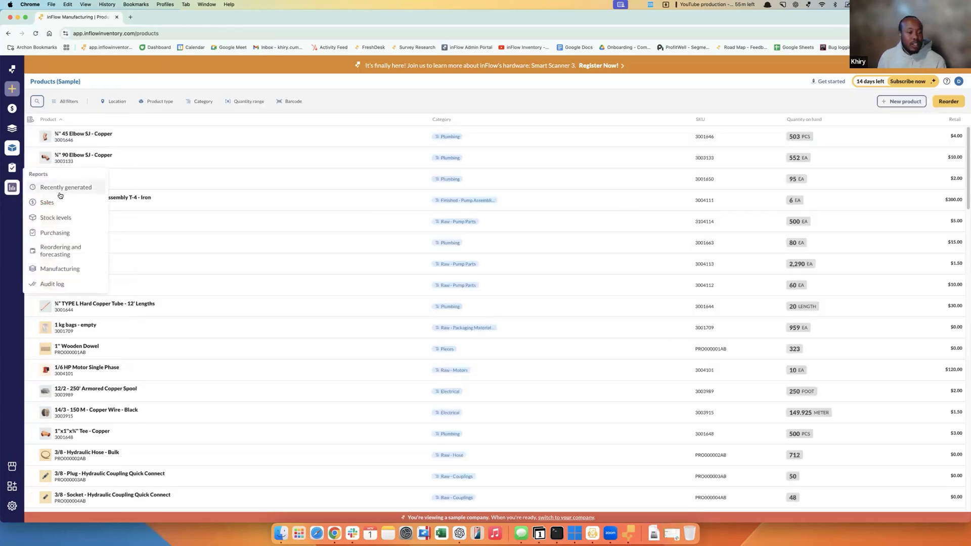
{"action": "left_click", "coordinate": [47, 202]}
{"action": "left_click", "coordinate": [479, 205]}
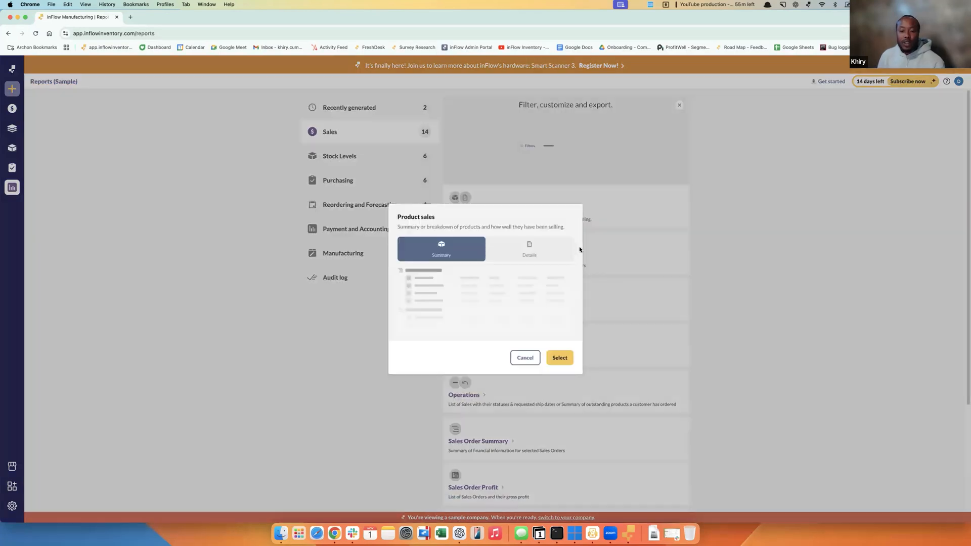
{"action": "left_click", "coordinate": [559, 354]}
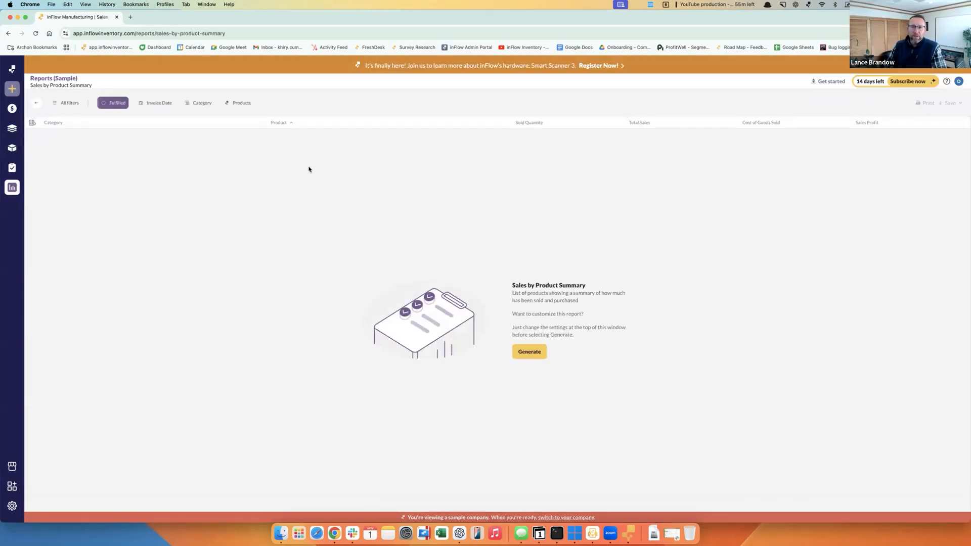
- Add the Color custom field as a column in the Sales by Product Summary and generate the report
{"action": "left_click", "coordinate": [32, 123]}
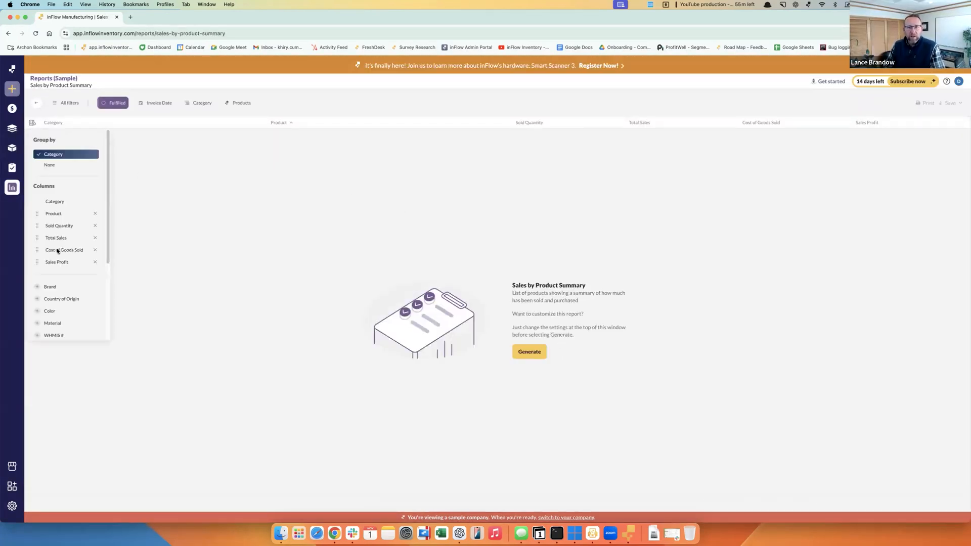
{"action": "scroll", "coordinate": [60, 251], "scroll_direction": "down", "scroll_amount": 5}
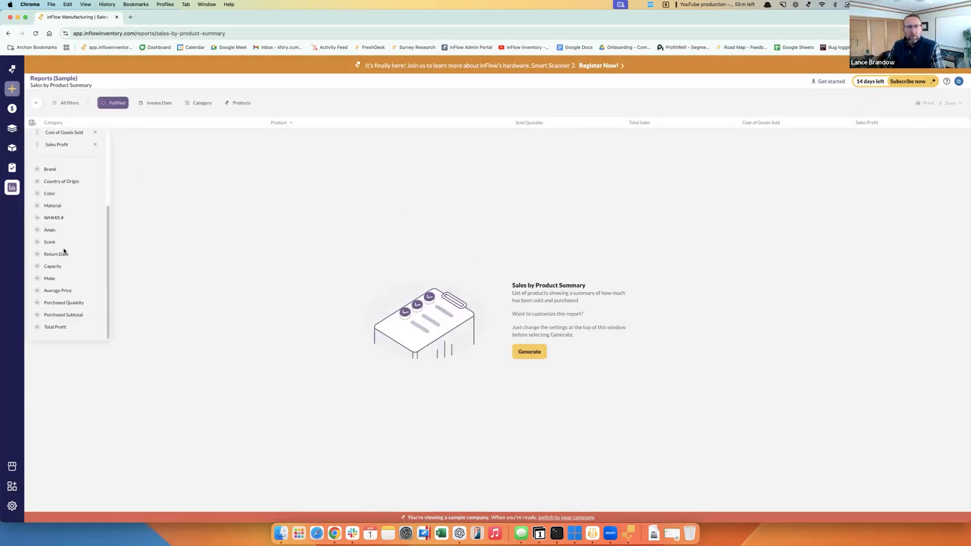
{"action": "left_click", "coordinate": [39, 195]}
{"action": "left_click", "coordinate": [381, 277]}
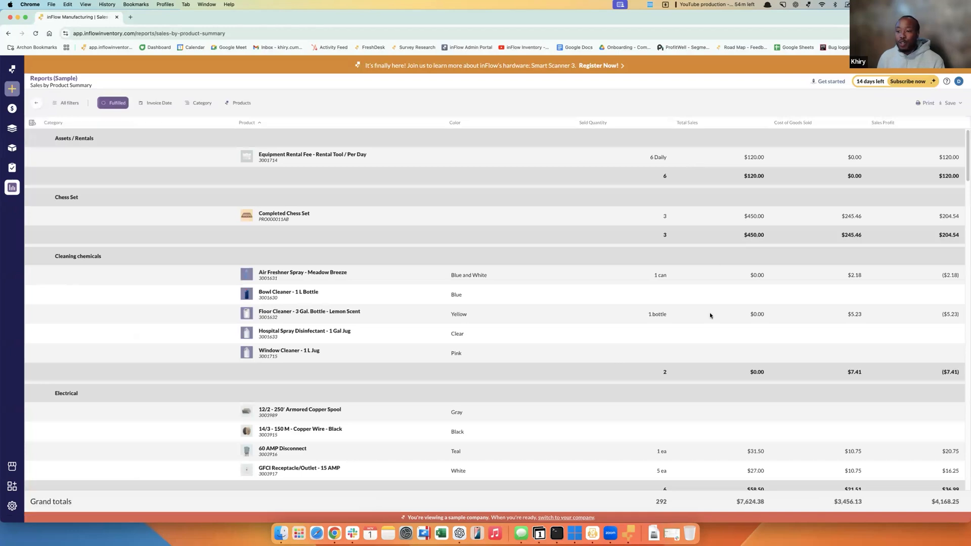
{"action": "left_click", "coordinate": [32, 122]}
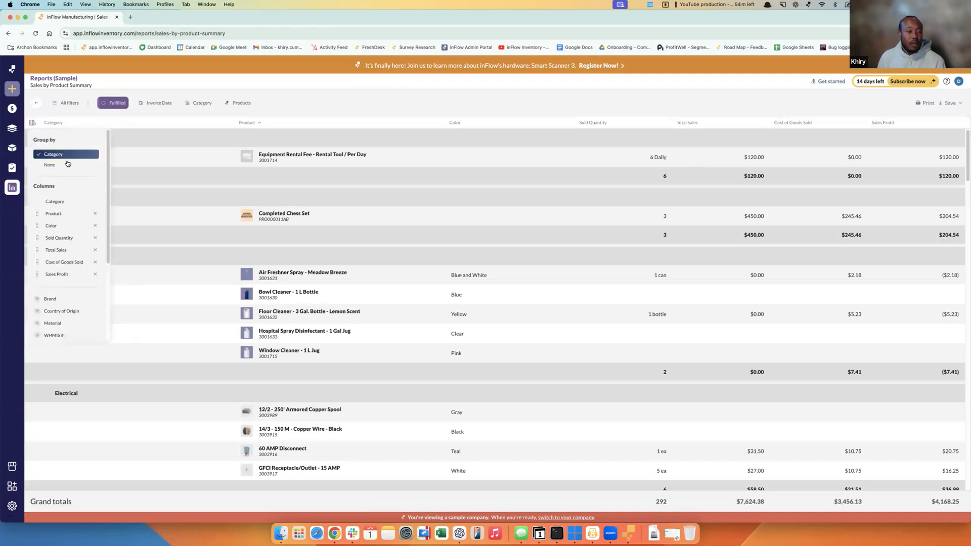
{"action": "left_click", "coordinate": [593, 206]}
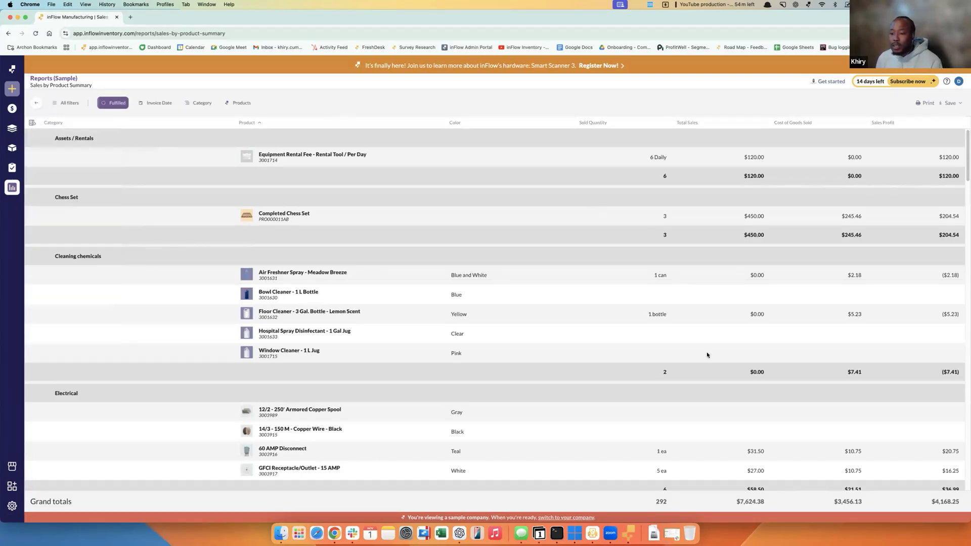
- Sort the Sales by Product Summary by Color in ascending order and regenerate the report
{"action": "scroll", "coordinate": [557, 358], "scroll_direction": "down", "scroll_amount": 5}
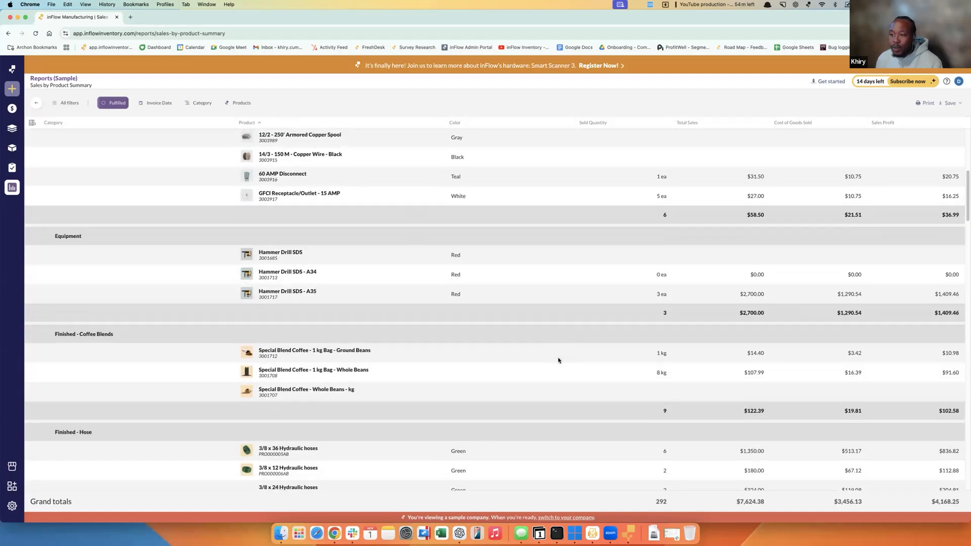
{"action": "scroll", "coordinate": [481, 271], "scroll_direction": "down", "scroll_amount": 1}
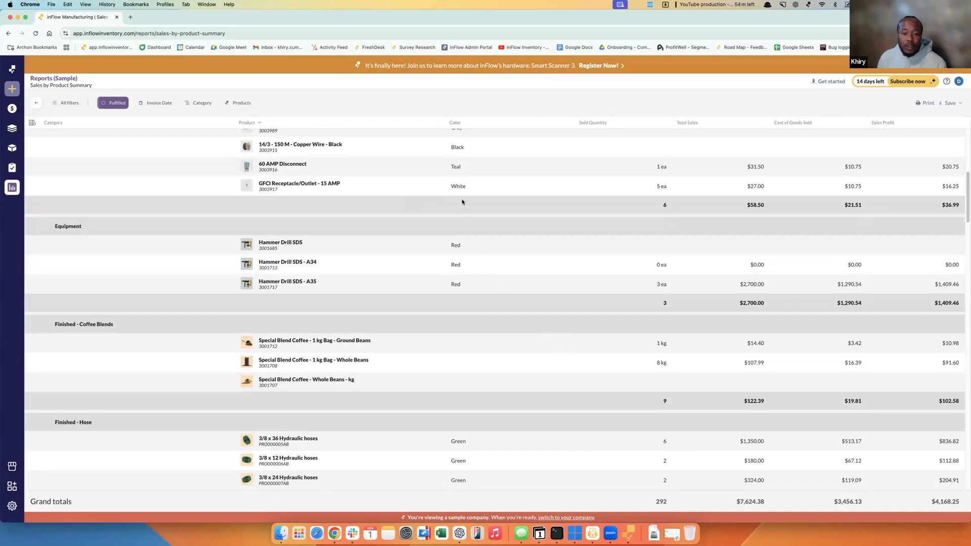
{"action": "scroll", "coordinate": [465, 192], "scroll_direction": "up", "scroll_amount": 6}
{"action": "scroll", "coordinate": [477, 275], "scroll_direction": "down", "scroll_amount": 2}
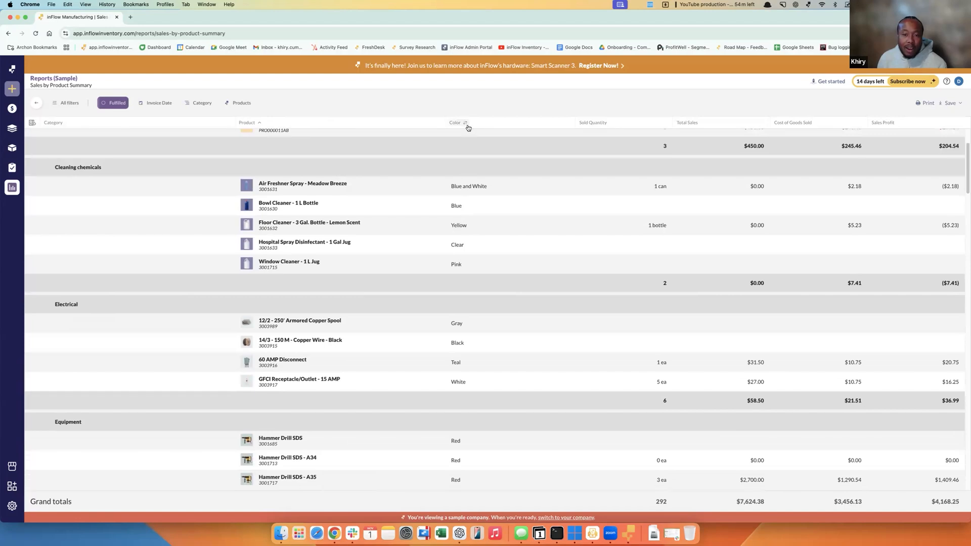
{"action": "left_click", "coordinate": [468, 128]}
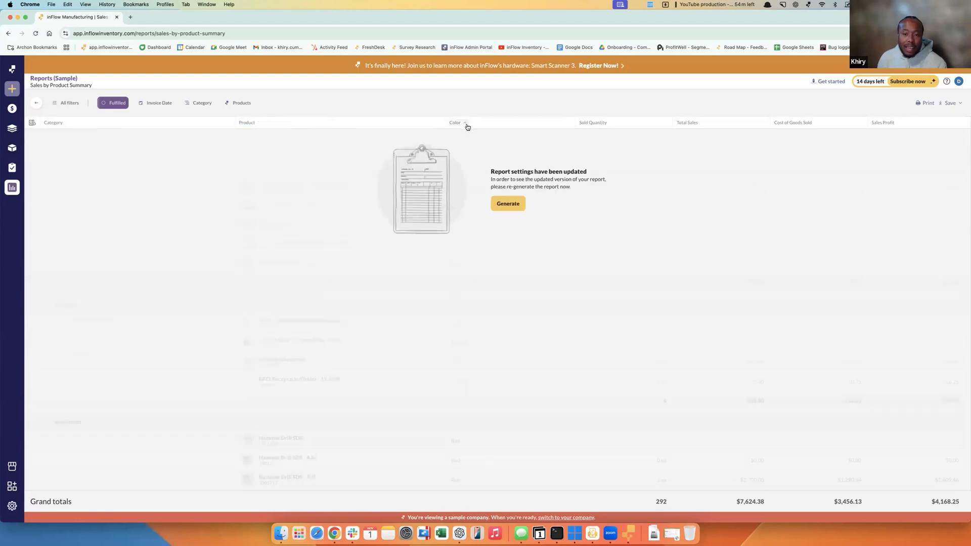
{"action": "left_click", "coordinate": [508, 203]}
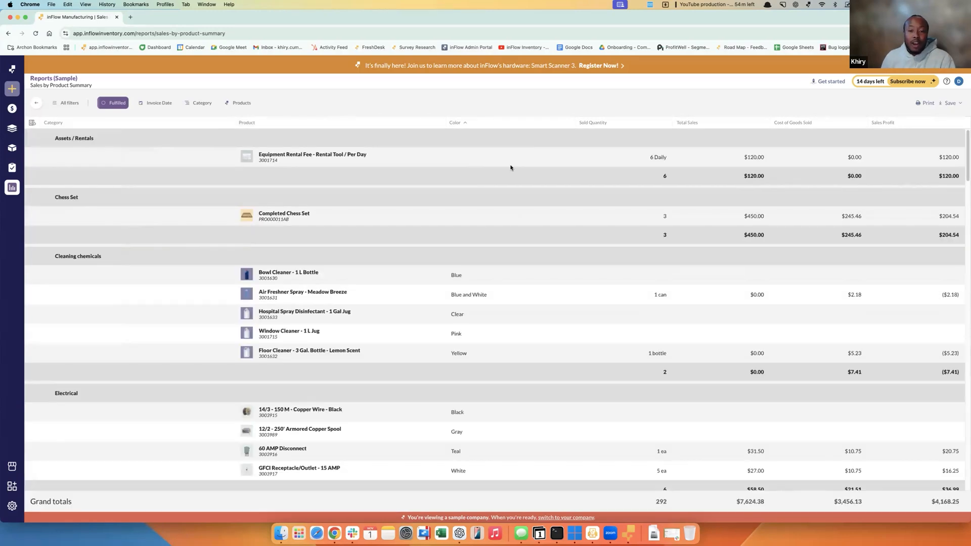
- Add a Color filter set to Black and regenerate the report
{"action": "left_click", "coordinate": [69, 105]}
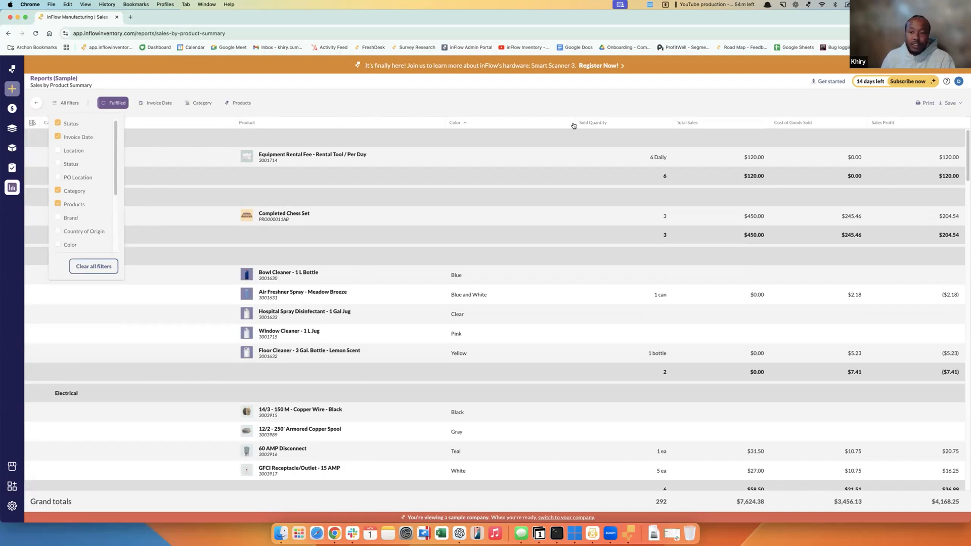
{"action": "left_click", "coordinate": [71, 244]}
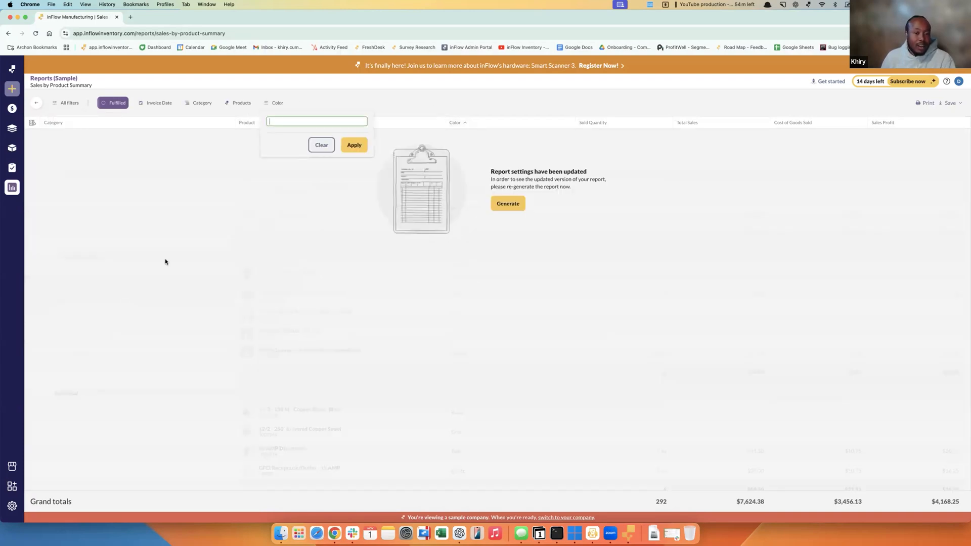
{"action": "type", "text": "Black"}
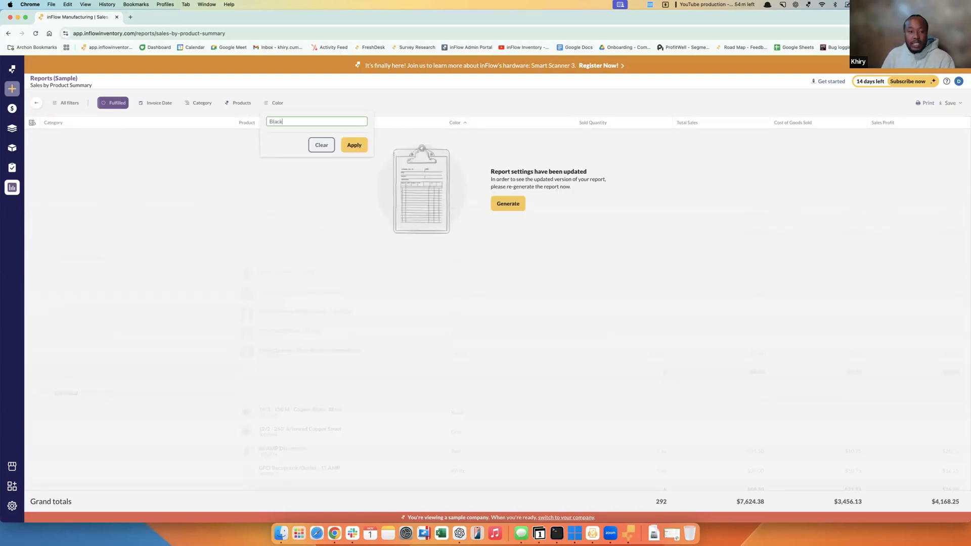
{"action": "left_click", "coordinate": [352, 145]}
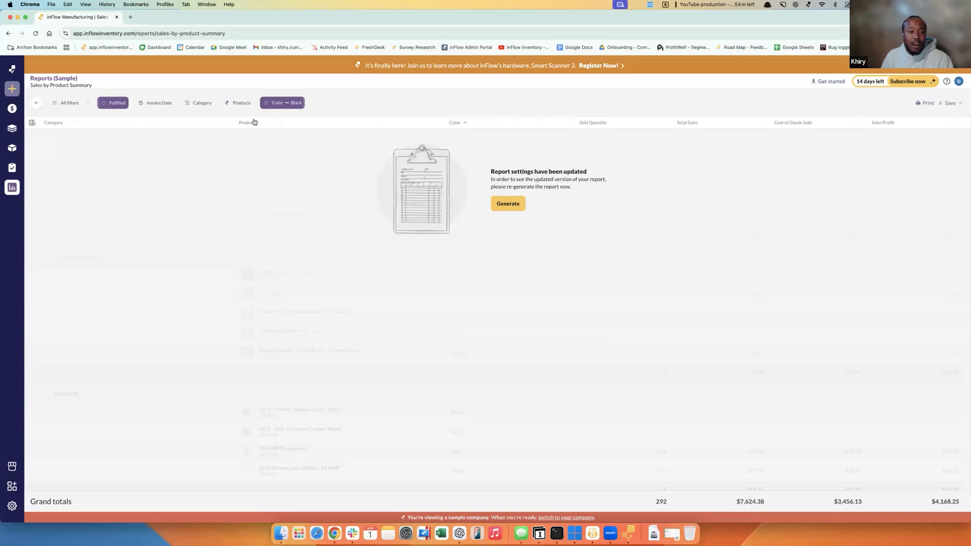
{"action": "left_click", "coordinate": [507, 204]}
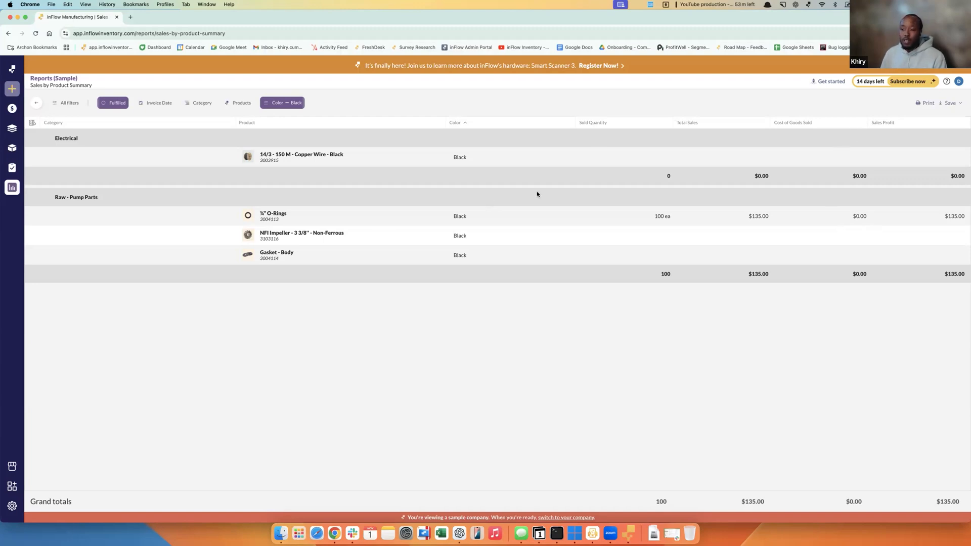
- Export the filtered report as a CSV file, view it in Excel with wider category and product name columns, and close it
{"action": "left_click", "coordinate": [955, 104]}
{"action": "left_click", "coordinate": [937, 135]}
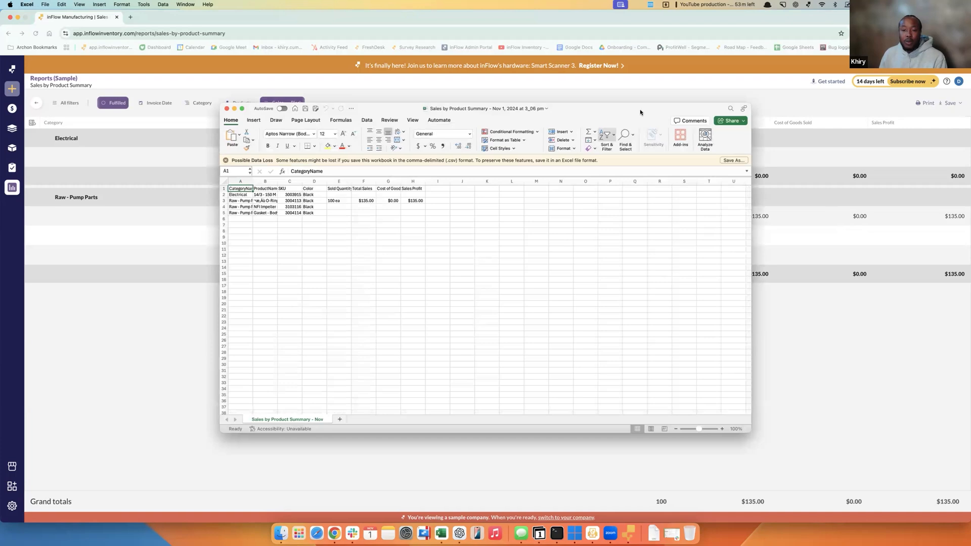
{"action": "double_click", "coordinate": [640, 112]}
{"action": "left_click_drag", "start_coordinate": [33, 88], "coordinate": [139, 89]}
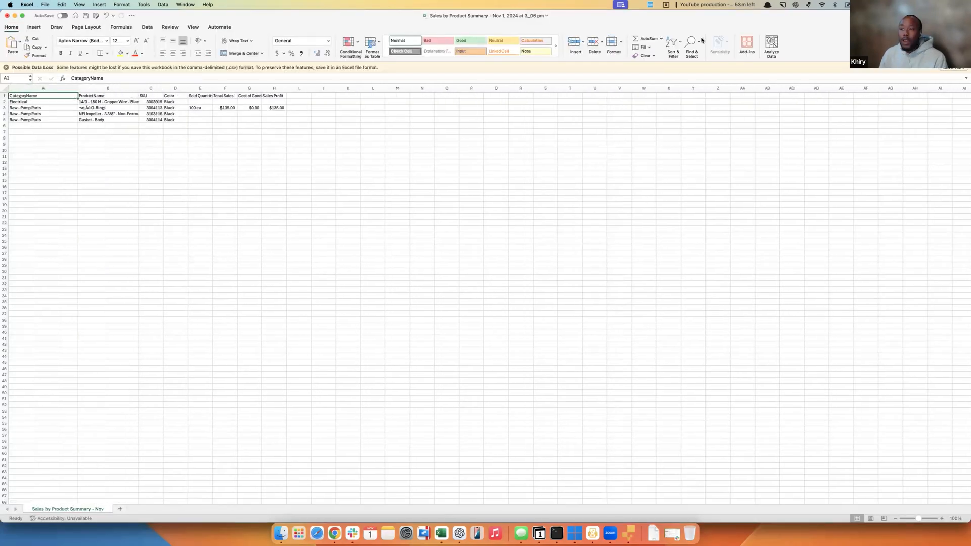
{"action": "left_click", "coordinate": [8, 16]}
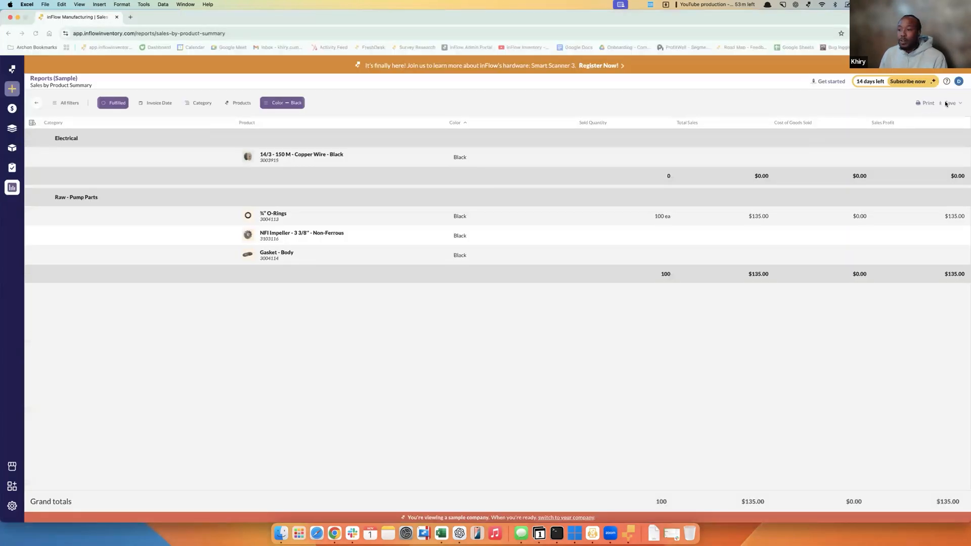
- Save the filtered report as a PDF, view the downloaded file, and close it
{"action": "left_click", "coordinate": [949, 103]}
{"action": "left_click", "coordinate": [934, 121]}
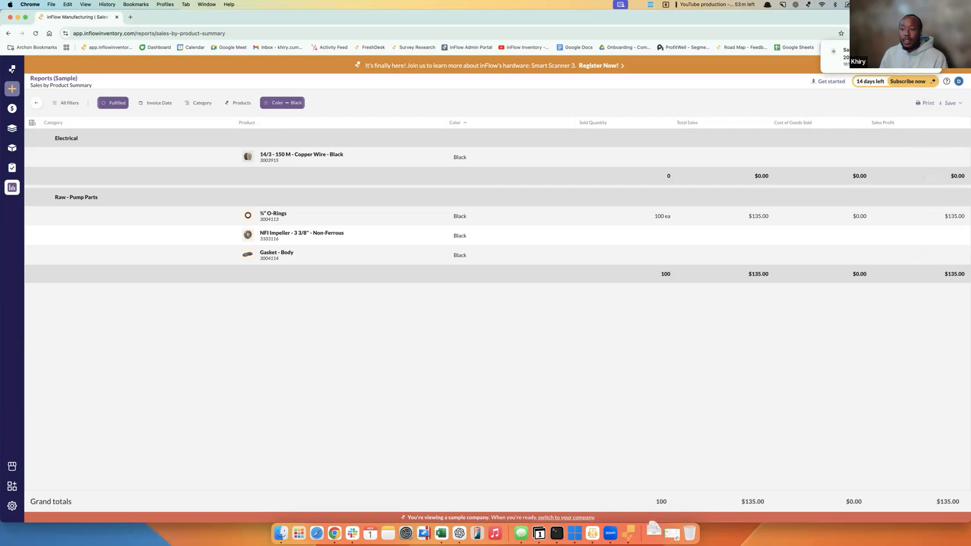
{"action": "left_click", "coordinate": [880, 56]}
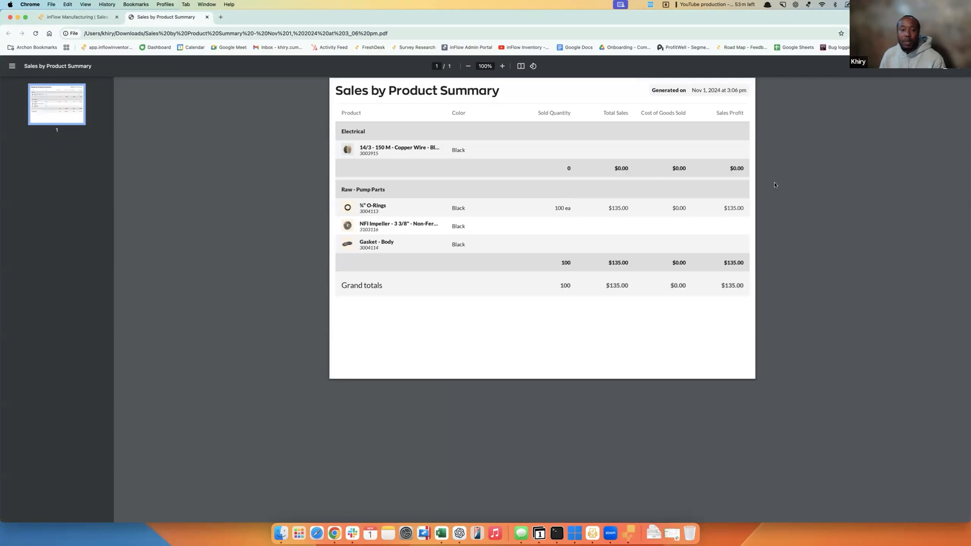
{"action": "left_click", "coordinate": [205, 17]}
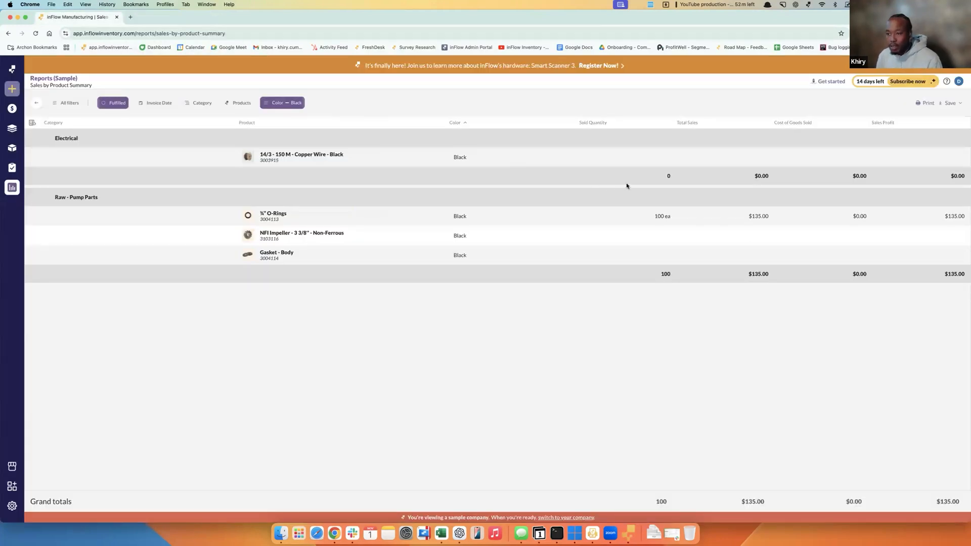
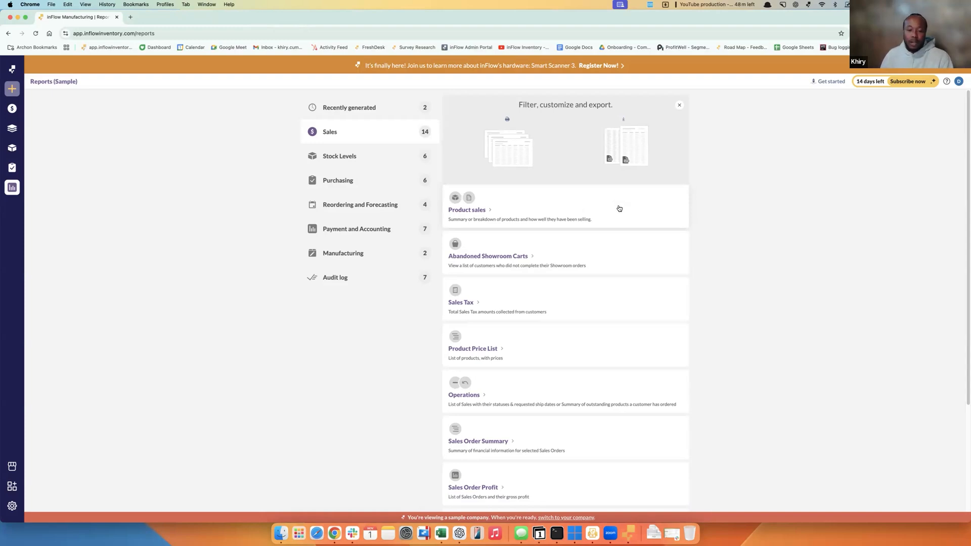
- Examine the reports available under Sales, Purchasing, and Reordering and Forecasting
{"action": "scroll", "coordinate": [582, 273], "scroll_direction": "down", "scroll_amount": 5}
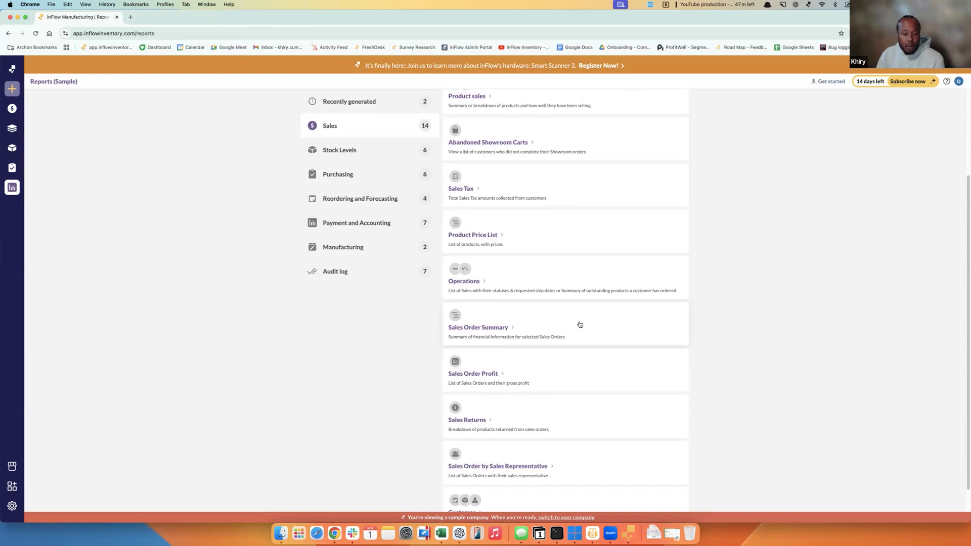
{"action": "scroll", "coordinate": [539, 344], "scroll_direction": "down", "scroll_amount": 1}
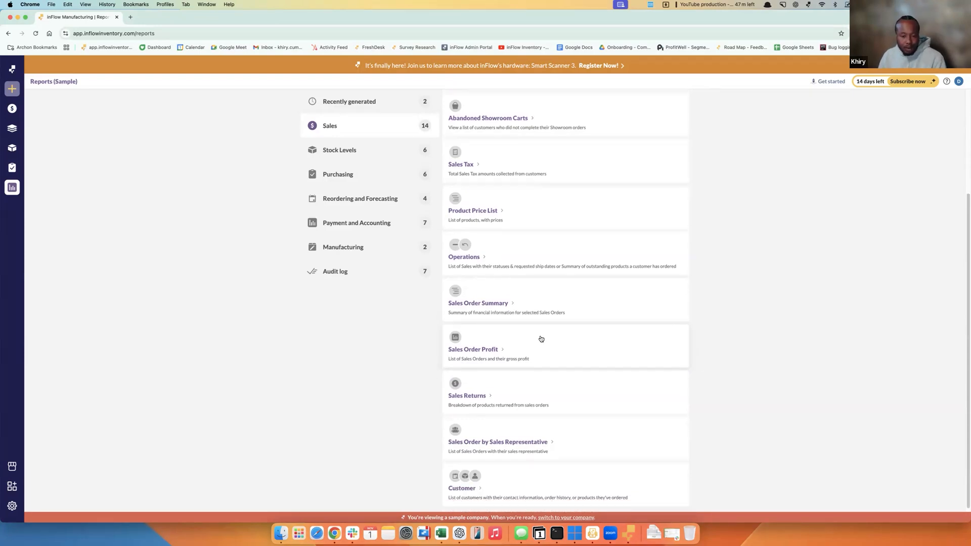
{"action": "scroll", "coordinate": [540, 345], "scroll_direction": "down", "scroll_amount": 1}
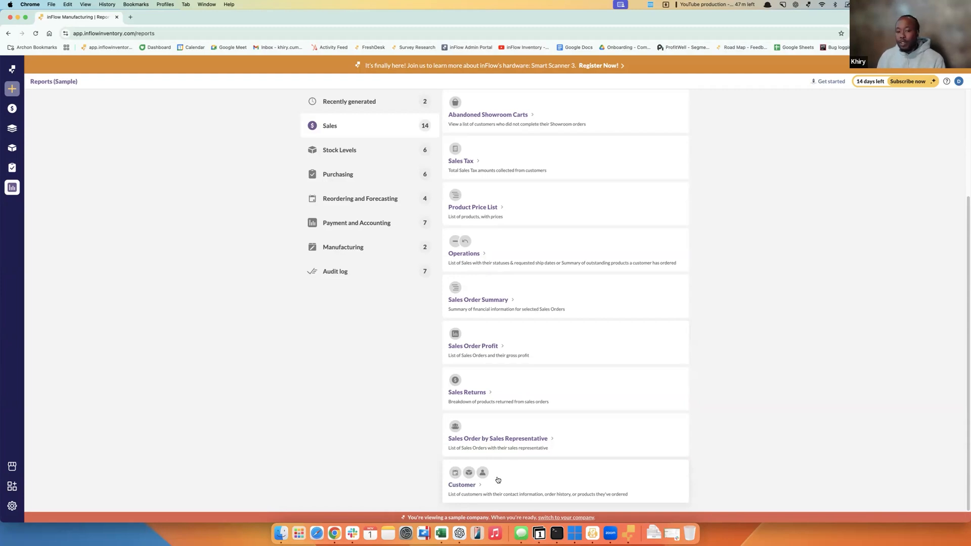
{"action": "left_click", "coordinate": [354, 175]}
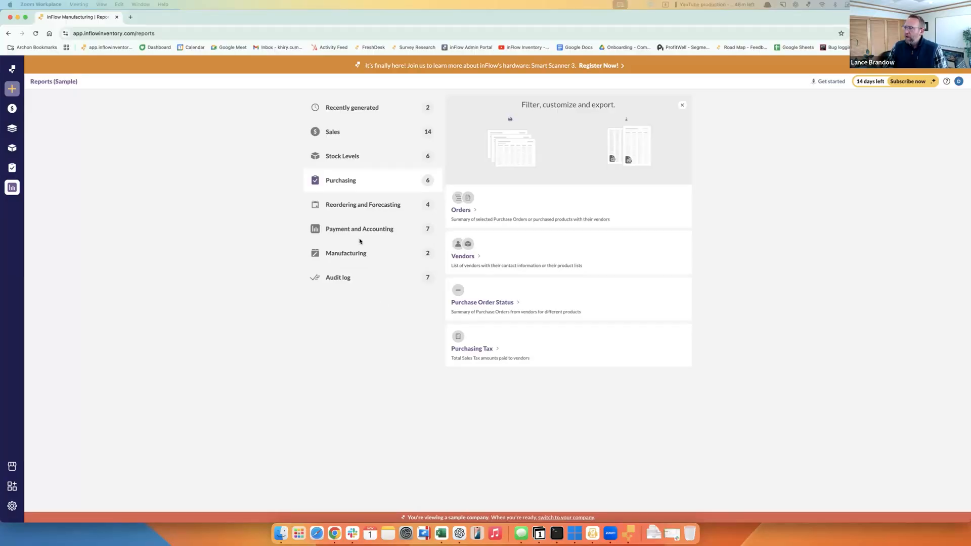
{"action": "left_click", "coordinate": [363, 206]}
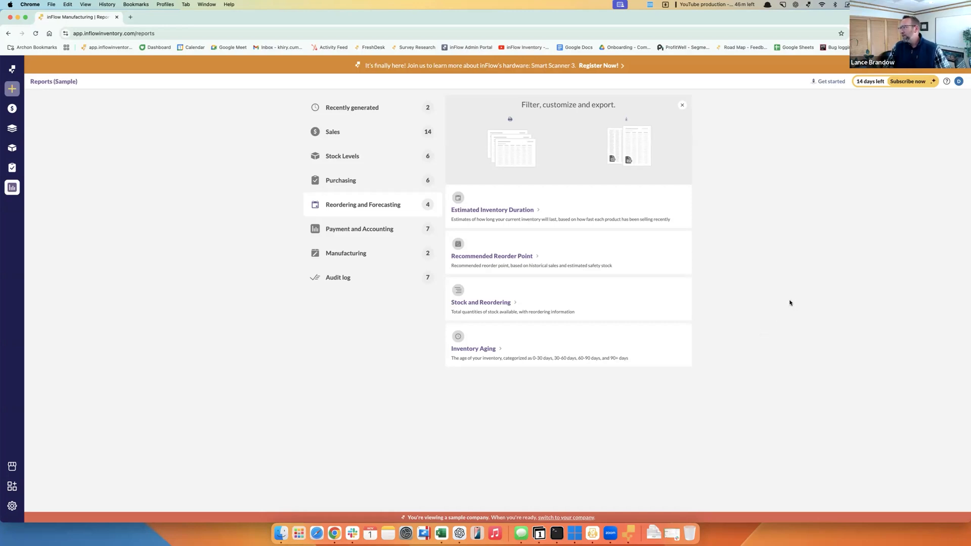
- Open the Stock and Reordering report and try to generate it without specifying a location
{"action": "left_click", "coordinate": [559, 307]}
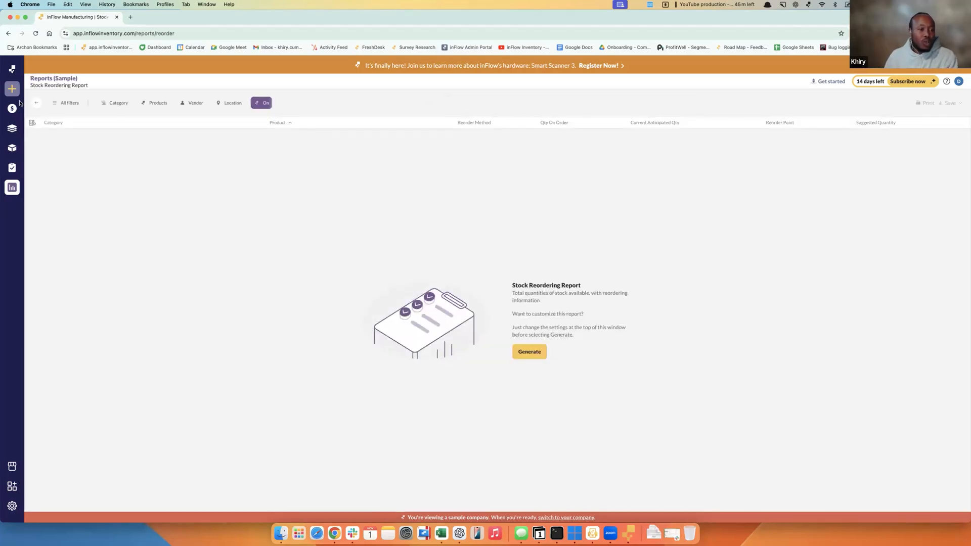
{"action": "left_click", "coordinate": [38, 104]}
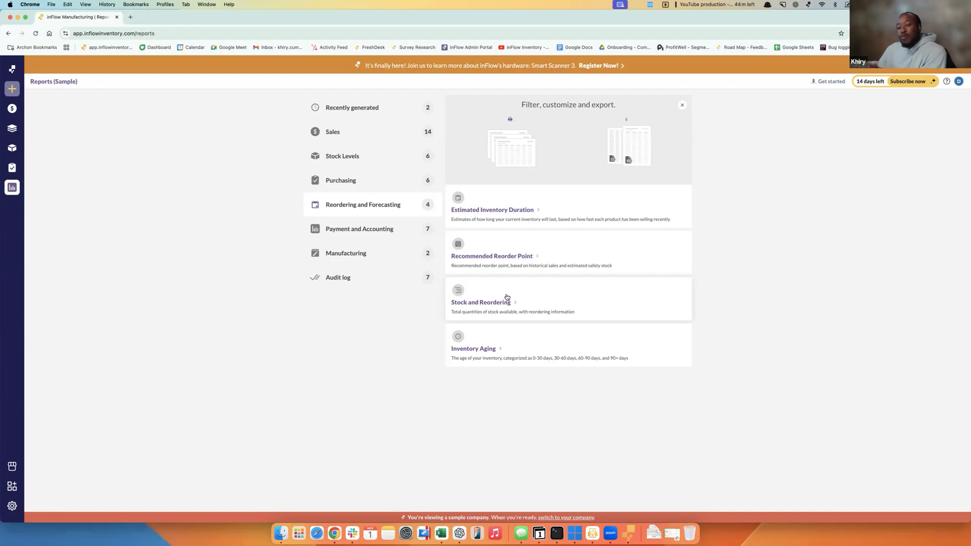
{"action": "left_click", "coordinate": [505, 300]}
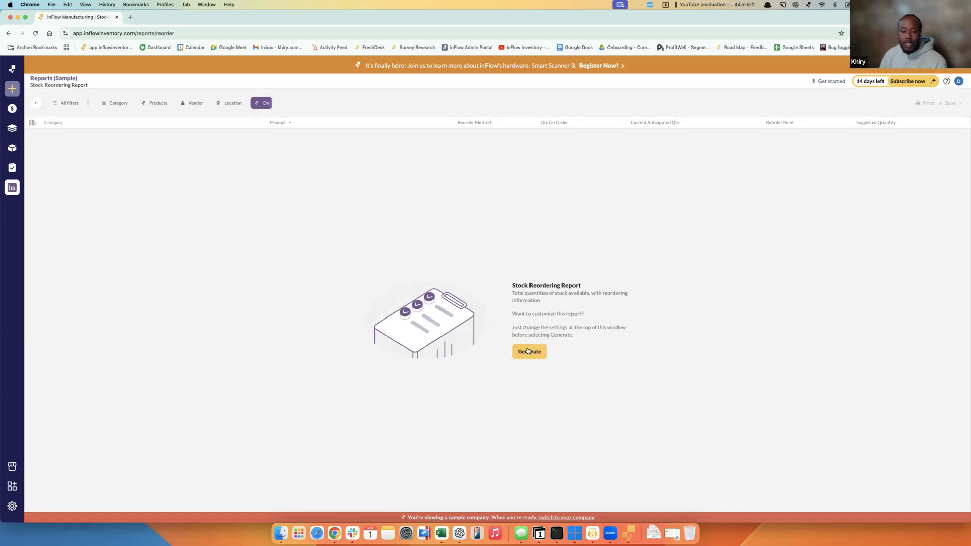
{"action": "left_click", "coordinate": [528, 351]}
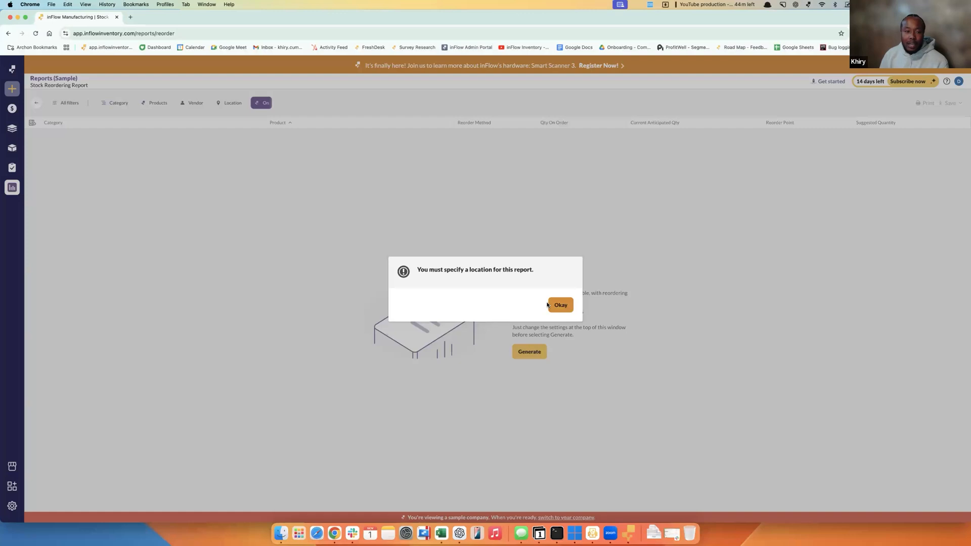
{"action": "left_click", "coordinate": [563, 304]}
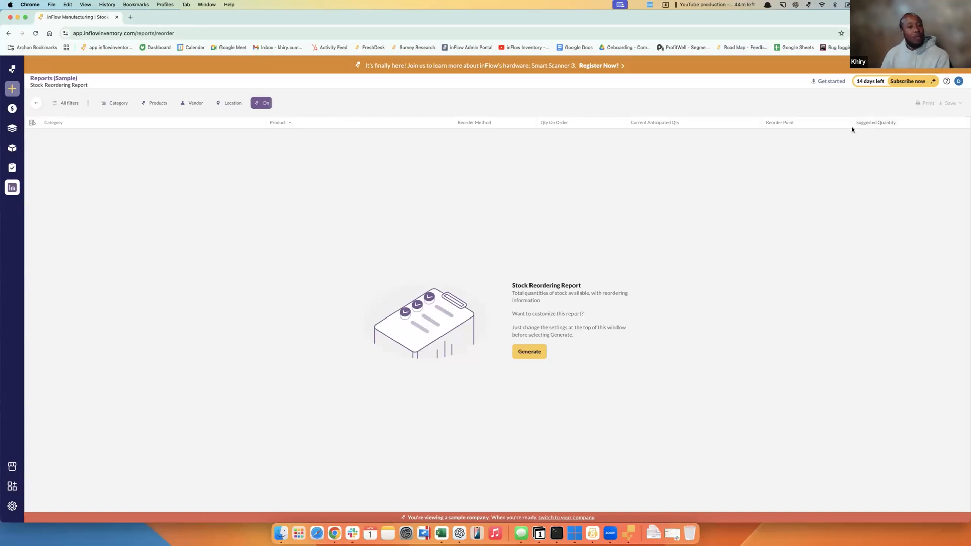
- Set the Stock Reordering Report's location to Main Warehouse and generate the report
{"action": "left_click", "coordinate": [229, 103]}
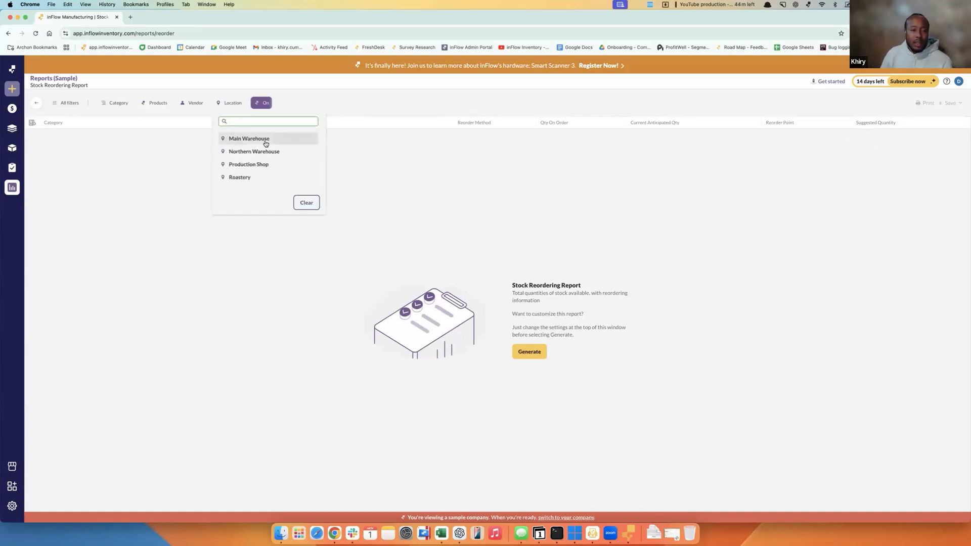
{"action": "left_click", "coordinate": [314, 136]}
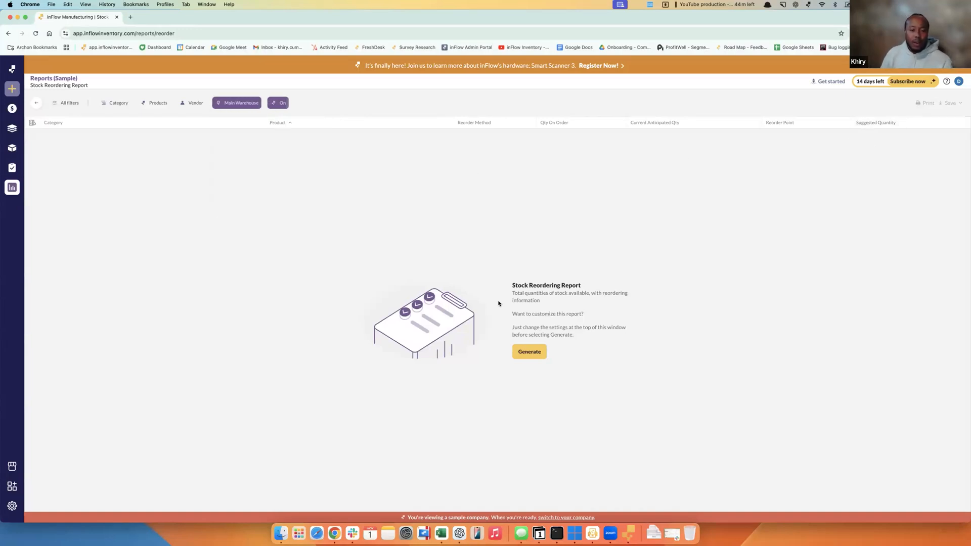
{"action": "left_click", "coordinate": [542, 352]}
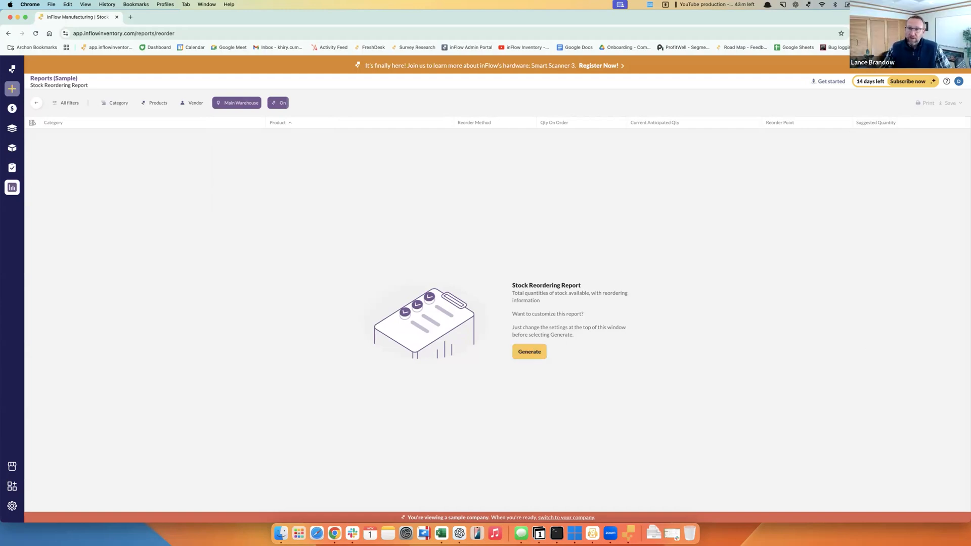